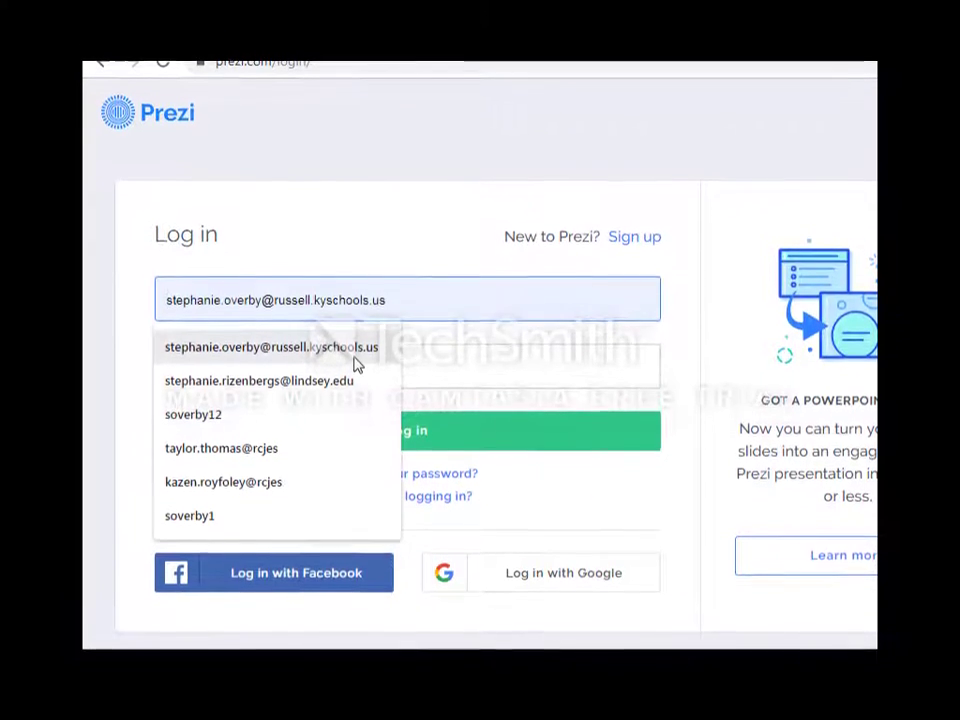
Step: Fill in the account e-mail on the login form, then log in with the Google account instead
{"action": "left_click", "coordinate": [354, 342]}
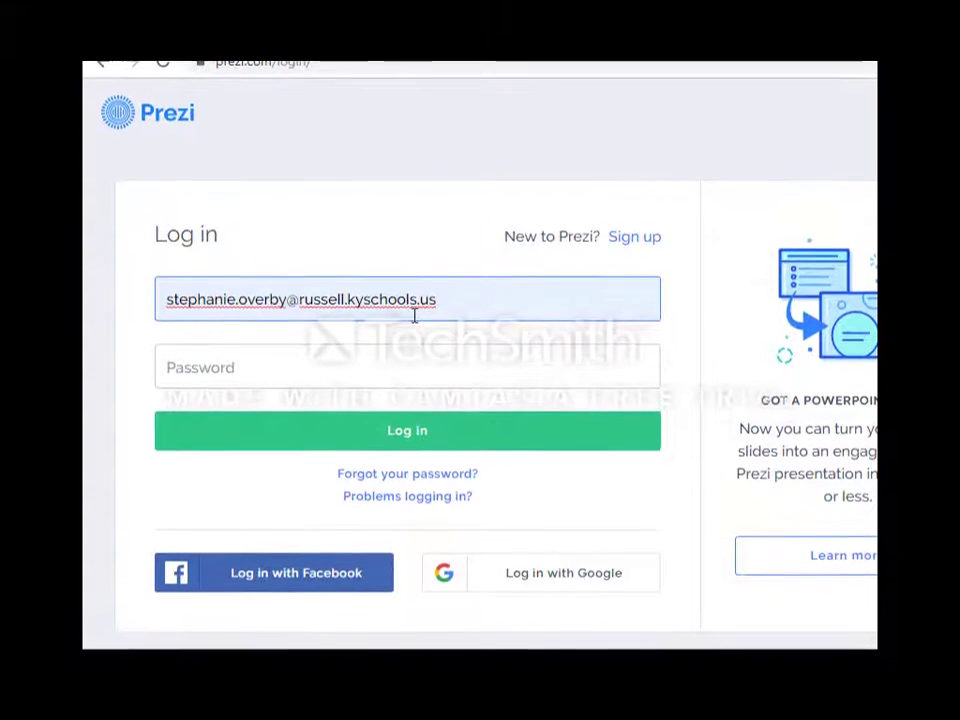
{"action": "left_click", "coordinate": [318, 362]}
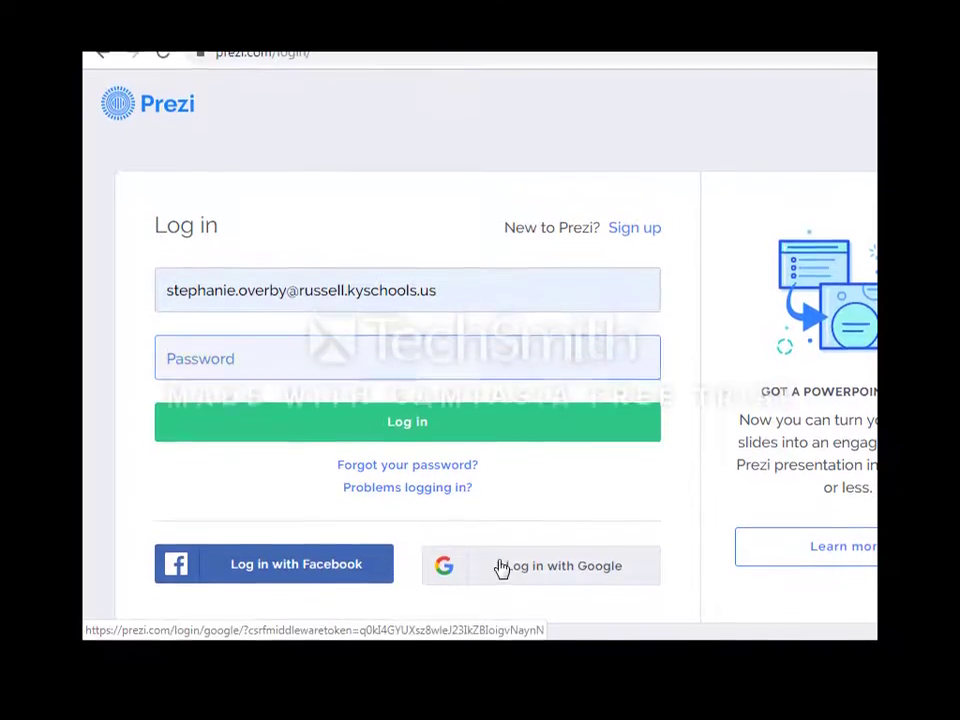
{"action": "left_click", "coordinate": [502, 580]}
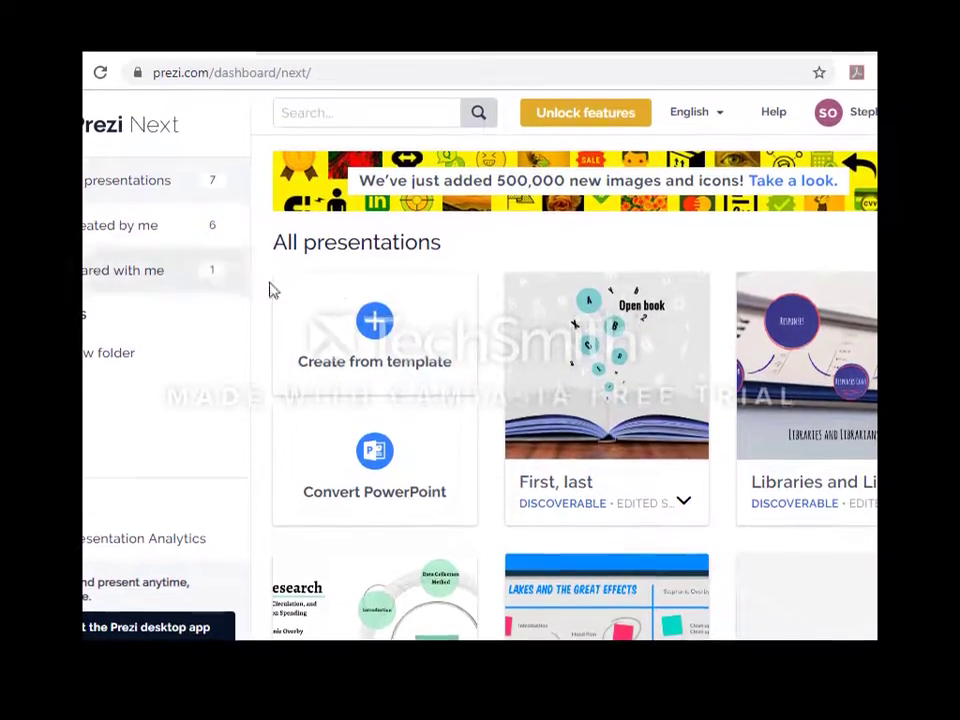
Step: Start a new presentation from a template and browse the General templates as far as Newspaper
{"action": "left_click", "coordinate": [378, 322]}
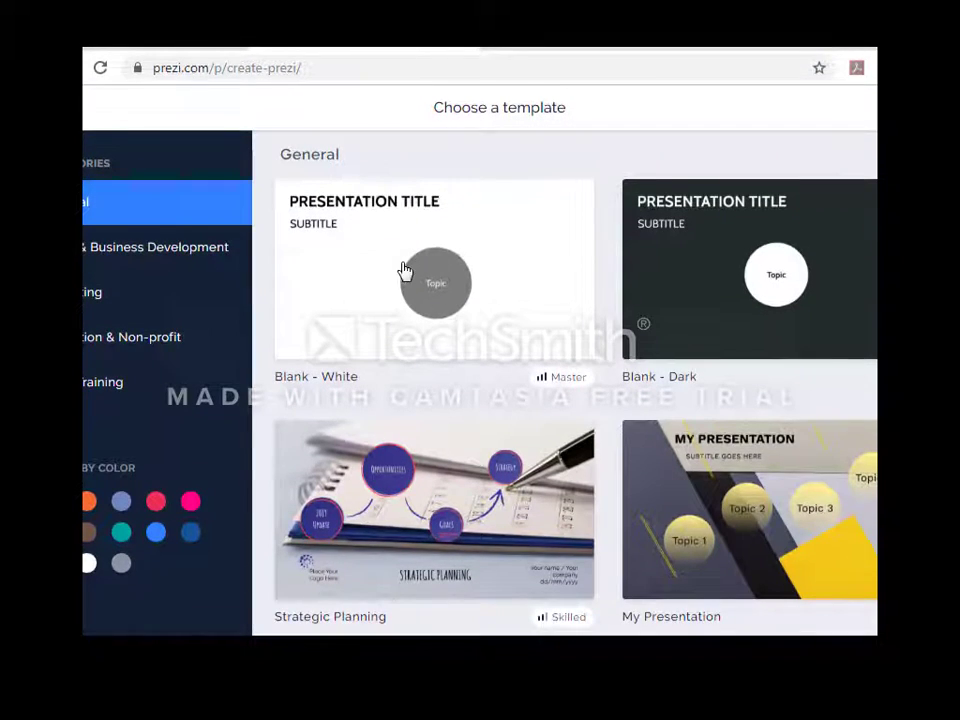
{"action": "scroll", "coordinate": [415, 240], "scroll_direction": "down", "scroll_amount": 2}
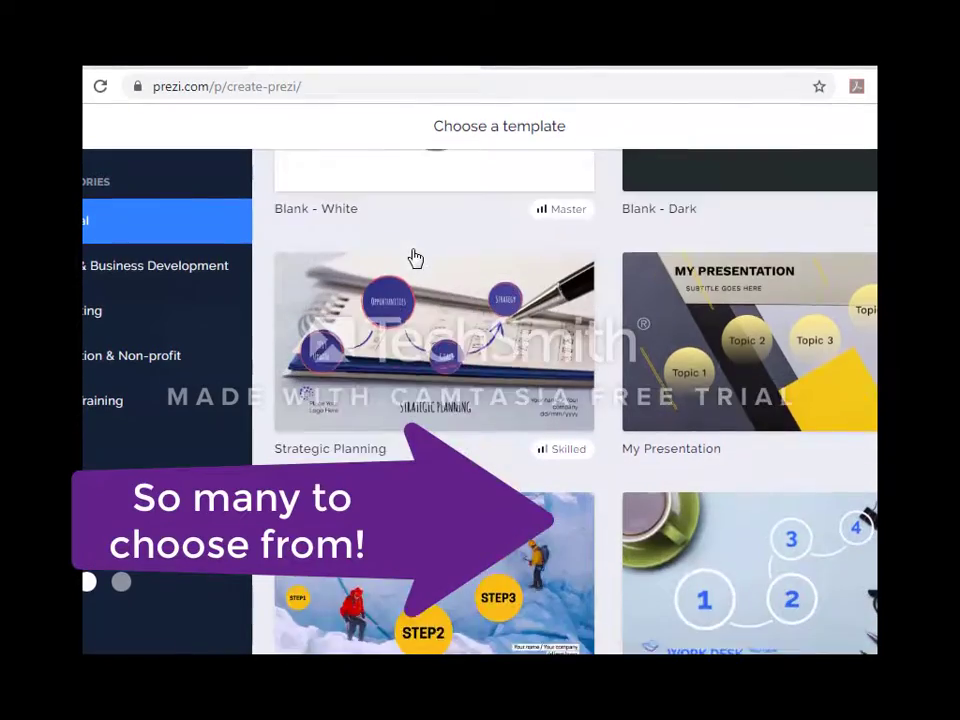
{"action": "scroll", "coordinate": [415, 259], "scroll_direction": "down", "scroll_amount": 4}
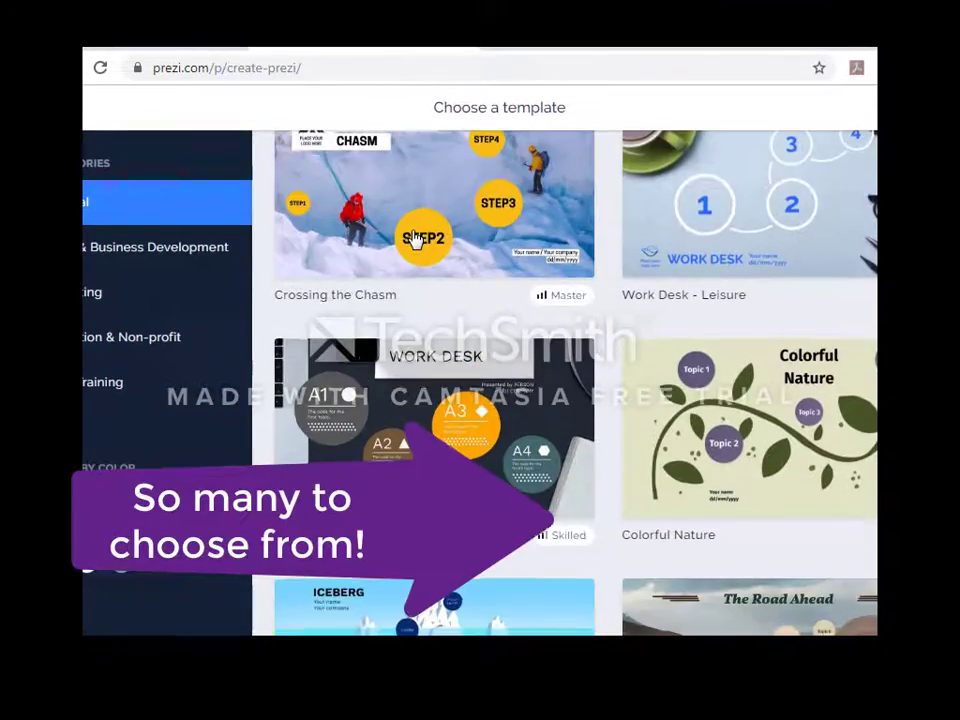
{"action": "scroll", "coordinate": [415, 240], "scroll_direction": "down", "scroll_amount": 3}
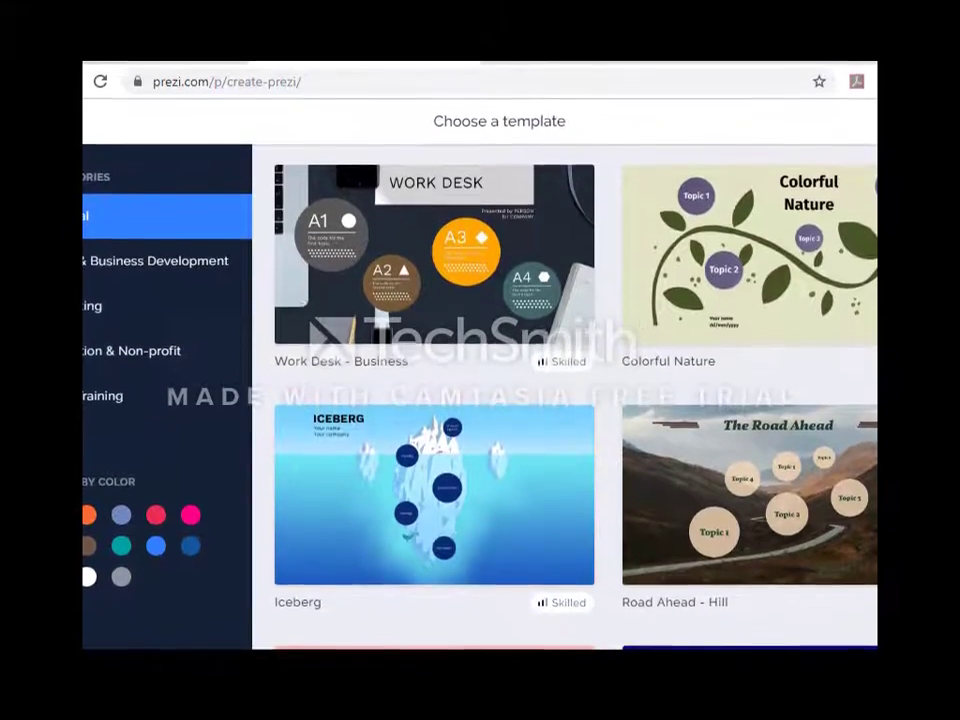
{"action": "scroll", "coordinate": [634, 298], "scroll_direction": "down", "scroll_amount": 3}
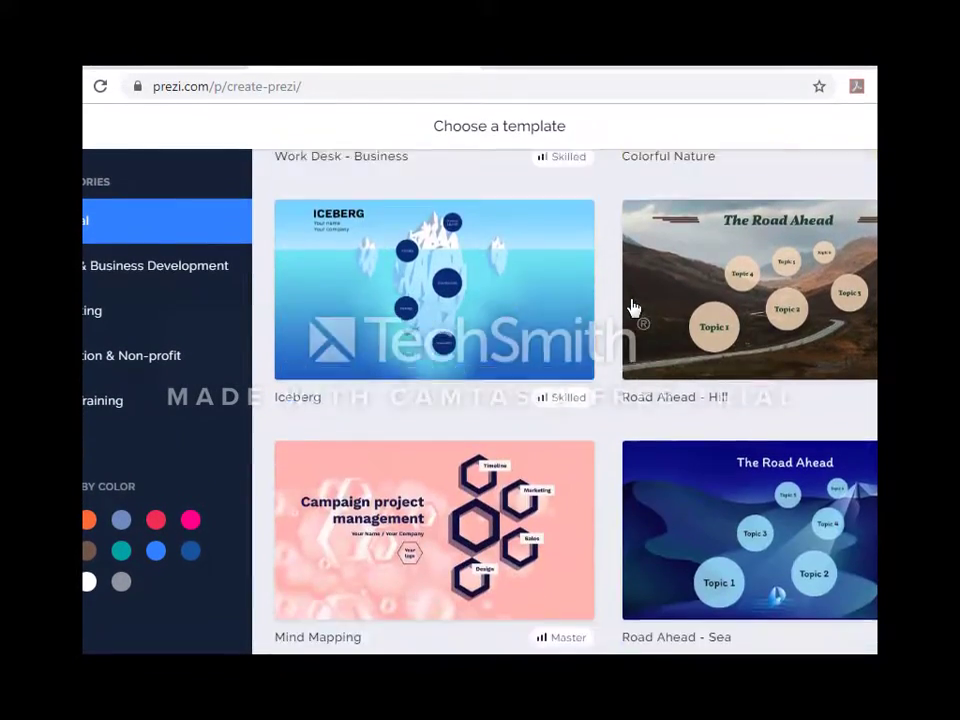
{"action": "scroll", "coordinate": [634, 305], "scroll_direction": "down", "scroll_amount": 6}
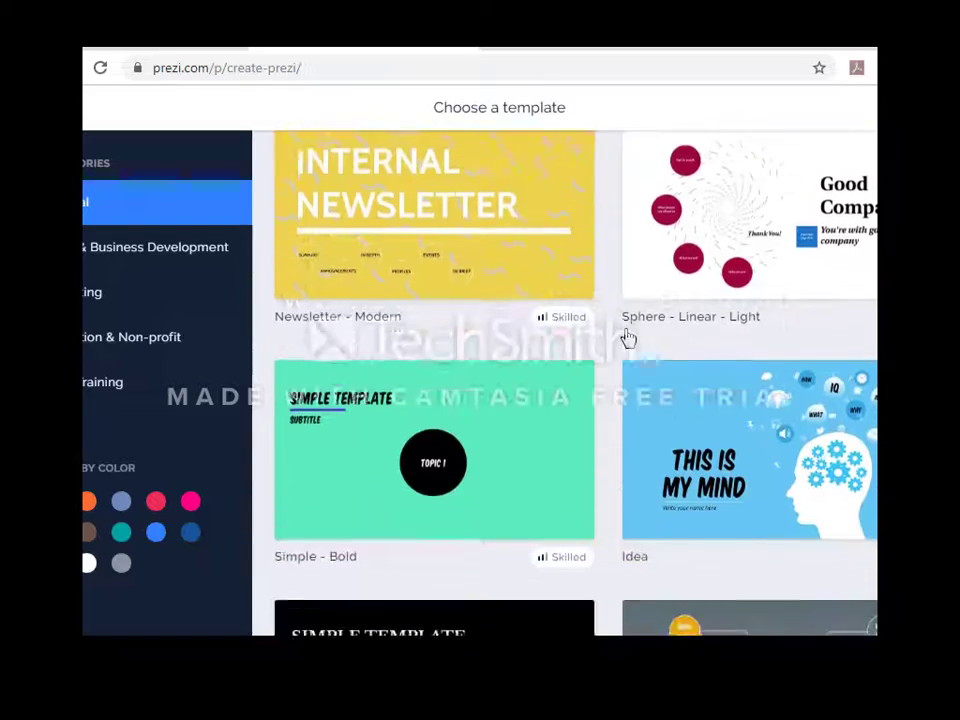
{"action": "scroll", "coordinate": [628, 340], "scroll_direction": "down", "scroll_amount": 3}
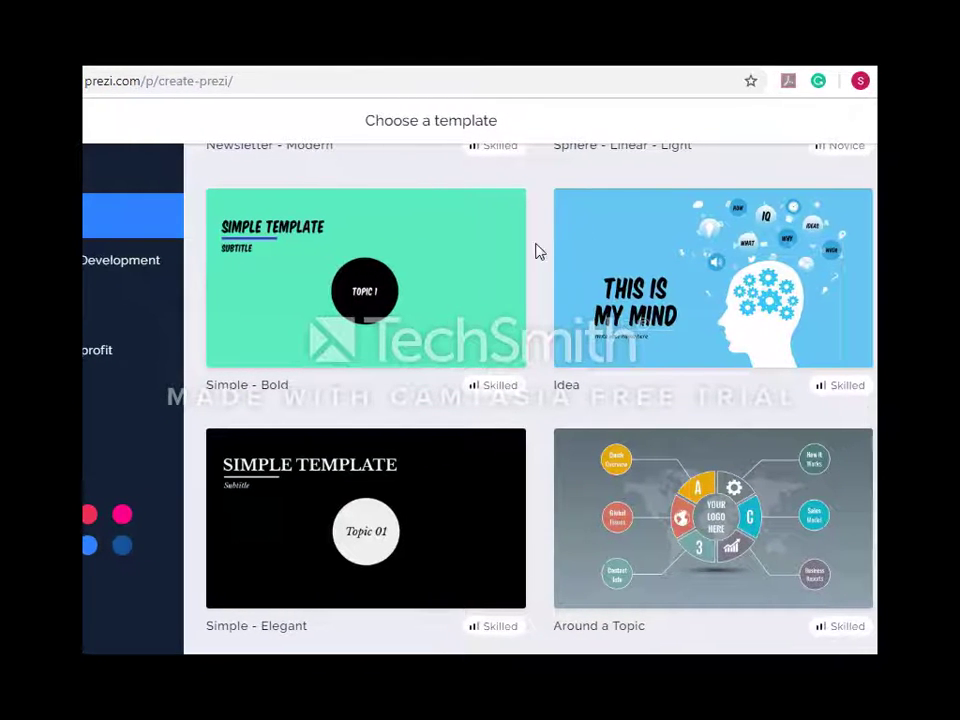
{"action": "scroll", "coordinate": [535, 251], "scroll_direction": "down", "scroll_amount": 5}
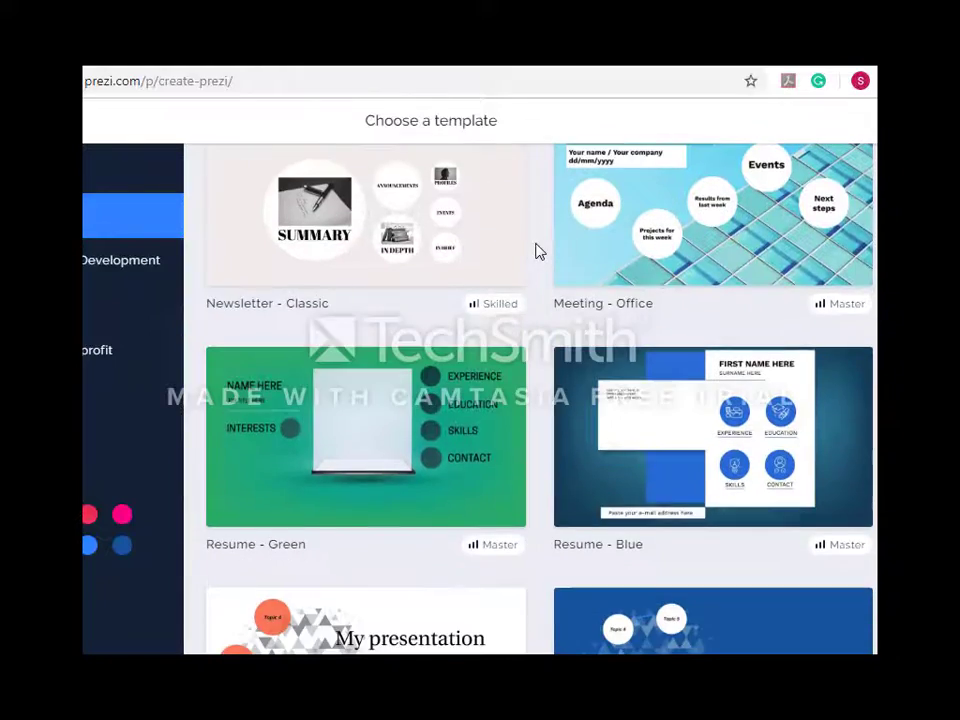
{"action": "scroll", "coordinate": [535, 251], "scroll_direction": "down", "scroll_amount": 6}
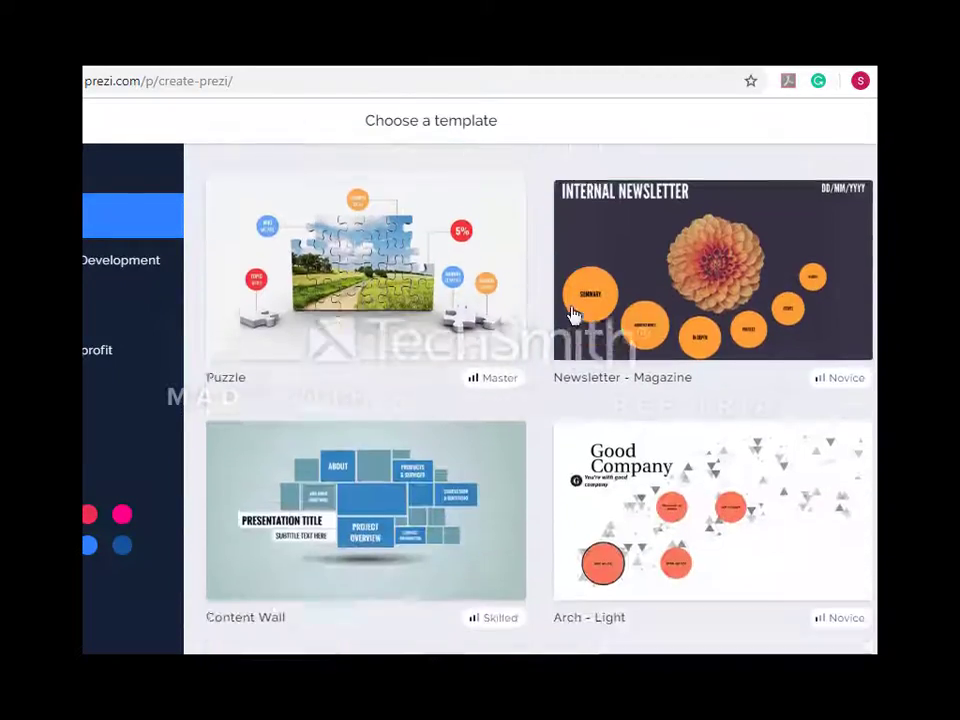
{"action": "scroll", "coordinate": [572, 315], "scroll_direction": "down", "scroll_amount": 5}
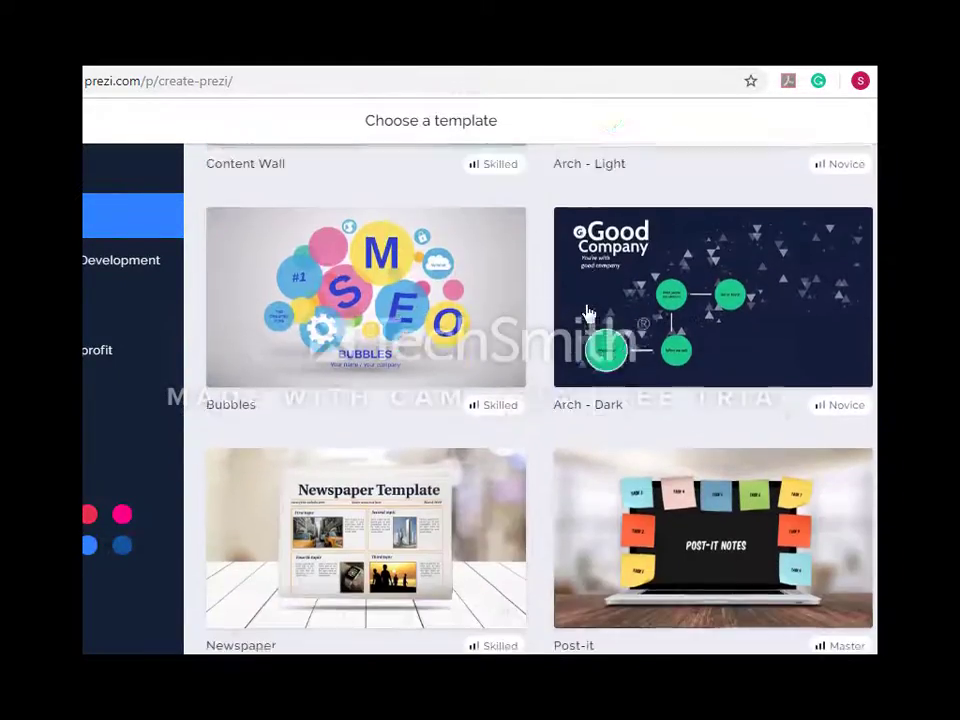
{"action": "scroll", "coordinate": [588, 315], "scroll_direction": "down", "scroll_amount": 3}
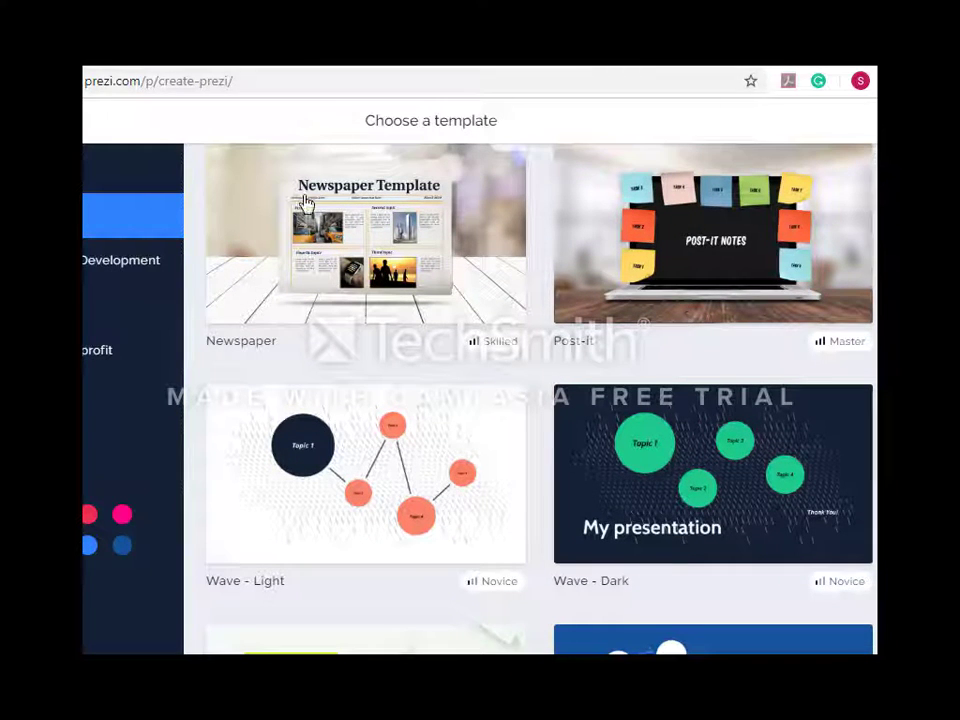
Step: Preview the Newspaper template's slides and choose it for the new presentation
{"action": "left_click", "coordinate": [309, 230]}
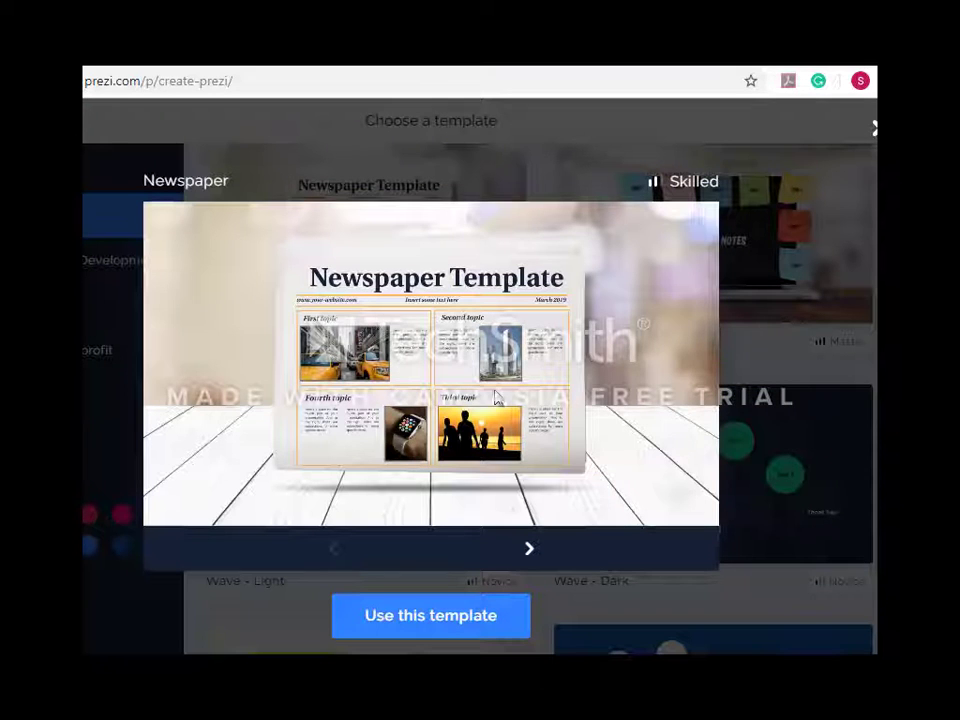
{"action": "left_click", "coordinate": [548, 550]}
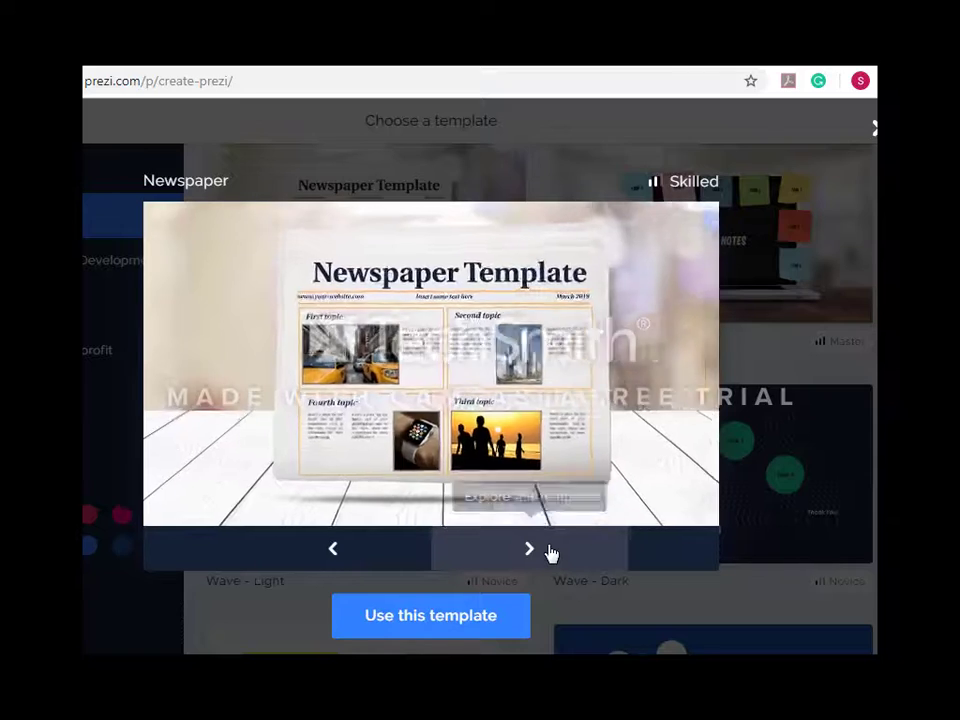
{"action": "left_click", "coordinate": [548, 550]}
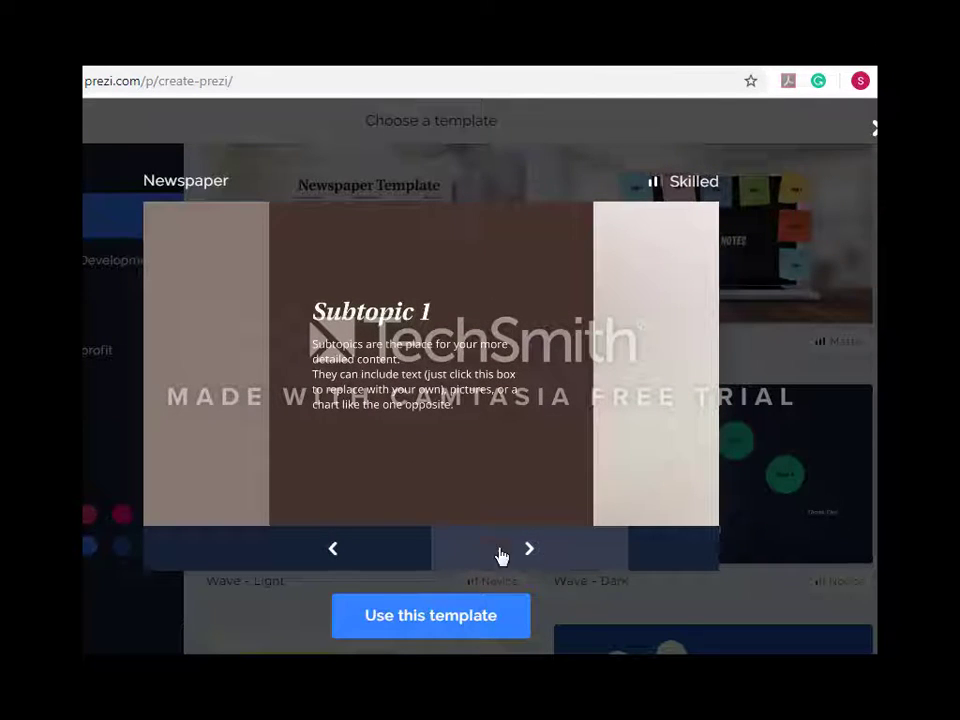
{"action": "left_click", "coordinate": [317, 540]}
{"action": "left_click", "coordinate": [317, 545]}
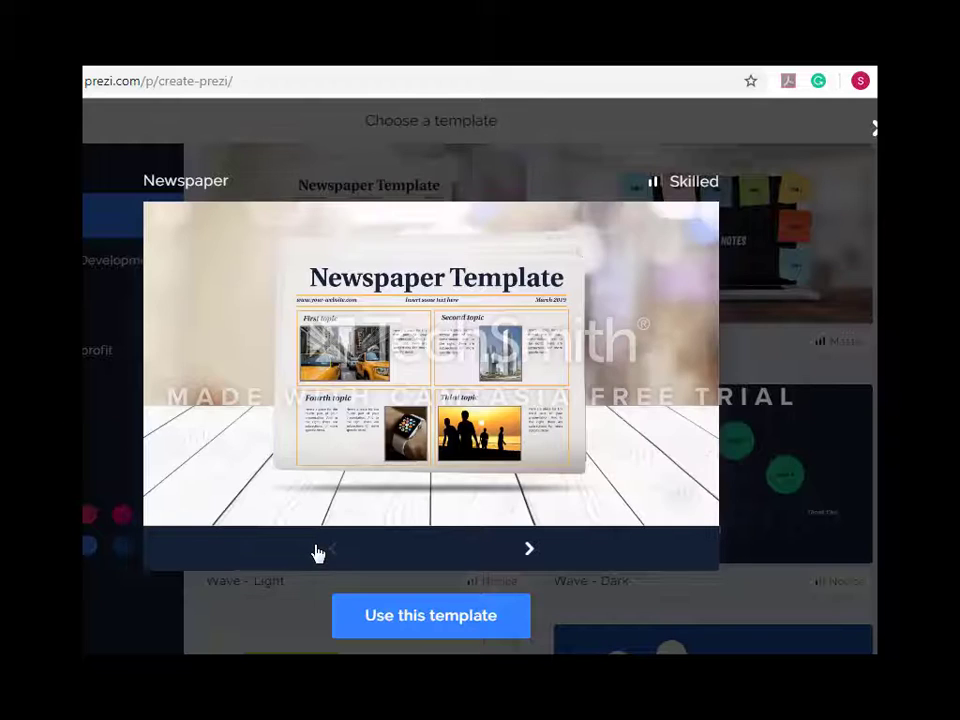
{"action": "left_click", "coordinate": [428, 615]}
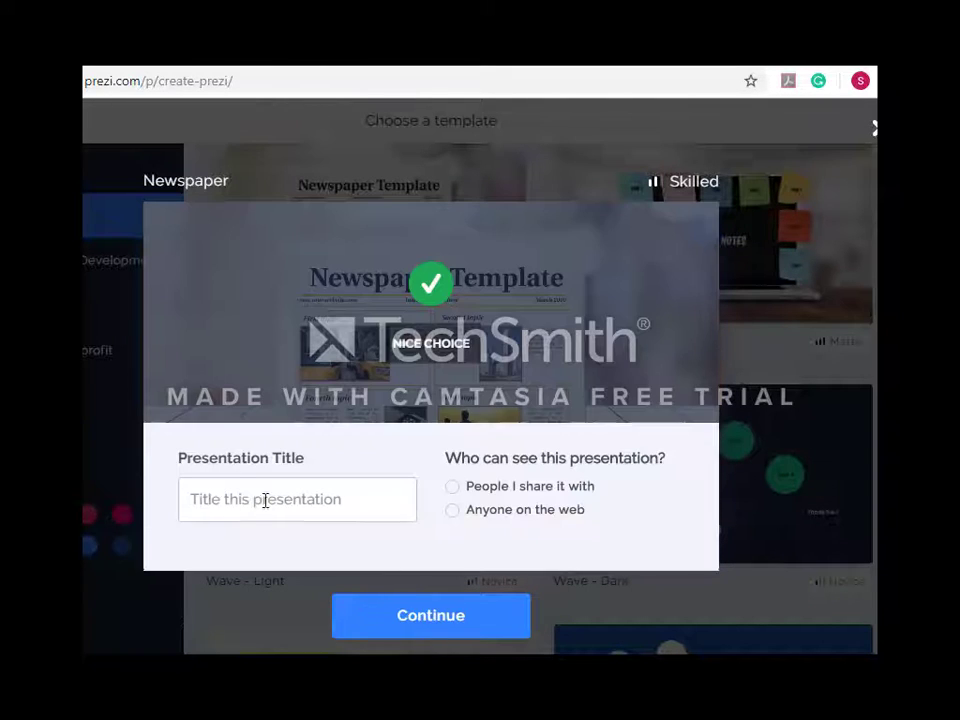
Step: Title the presentation "first,last", make it visible to anyone on the web, and create it
{"action": "left_click", "coordinate": [222, 506]}
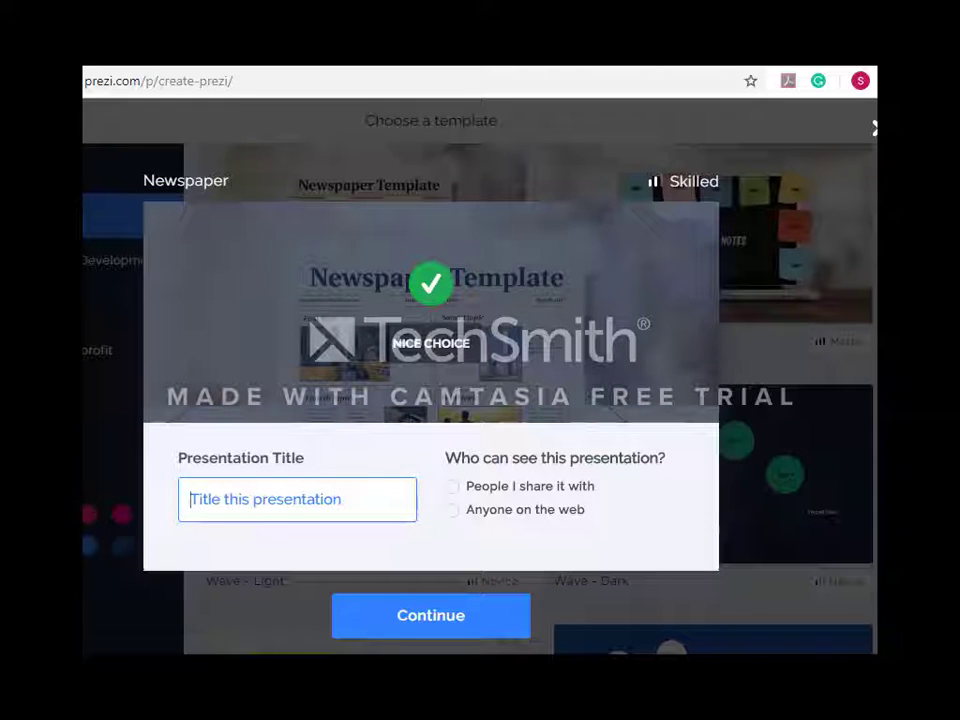
{"action": "type", "text": "firs"}
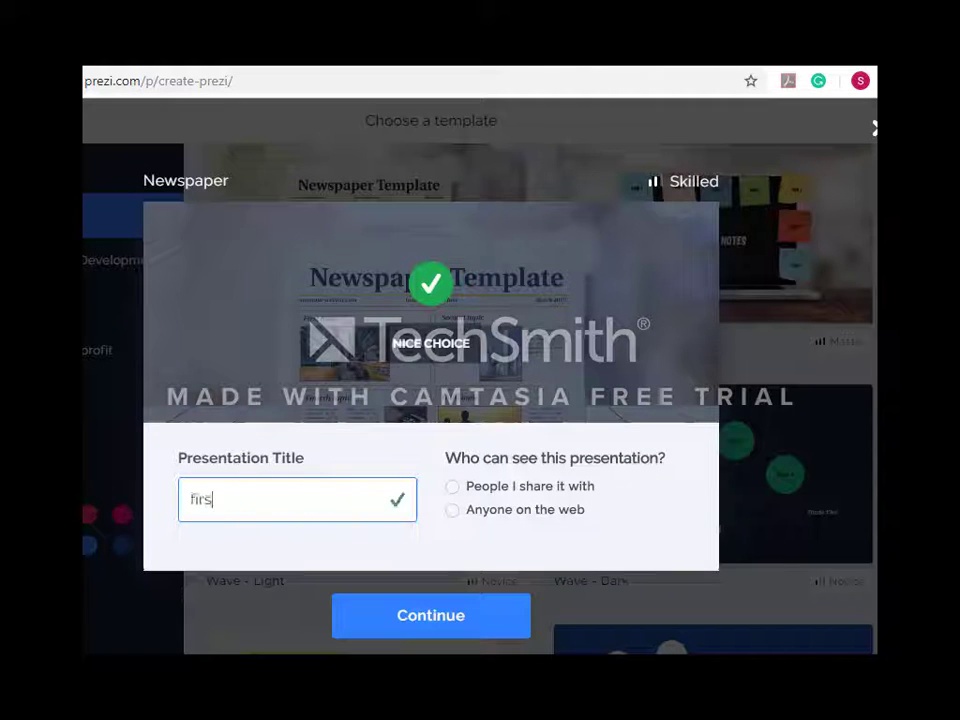
{"action": "type", "text": "t,last"}
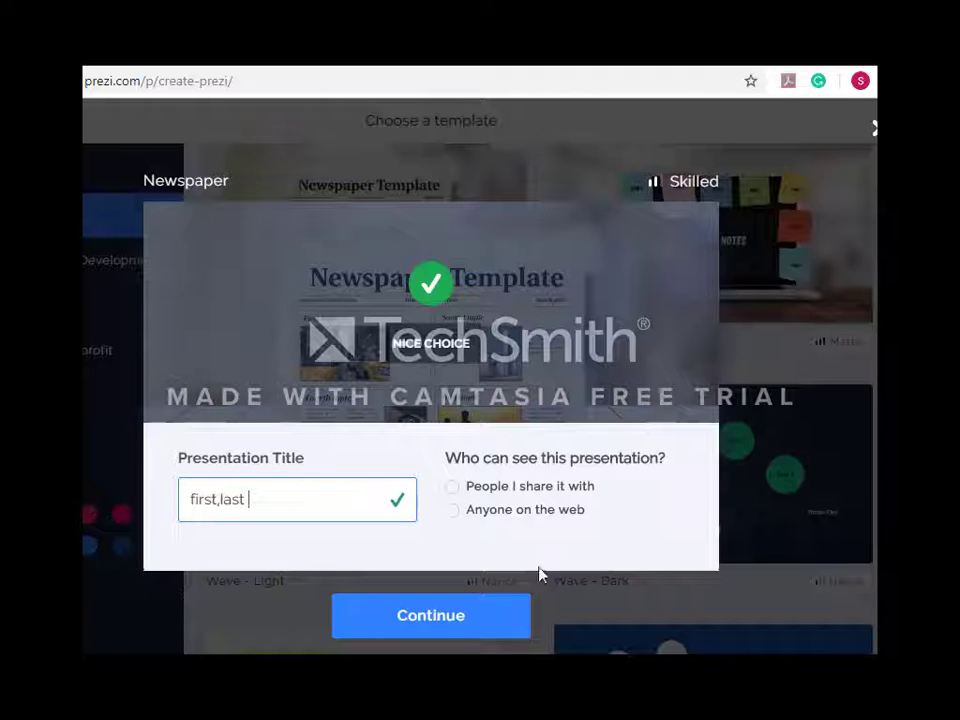
{"action": "left_click", "coordinate": [455, 515]}
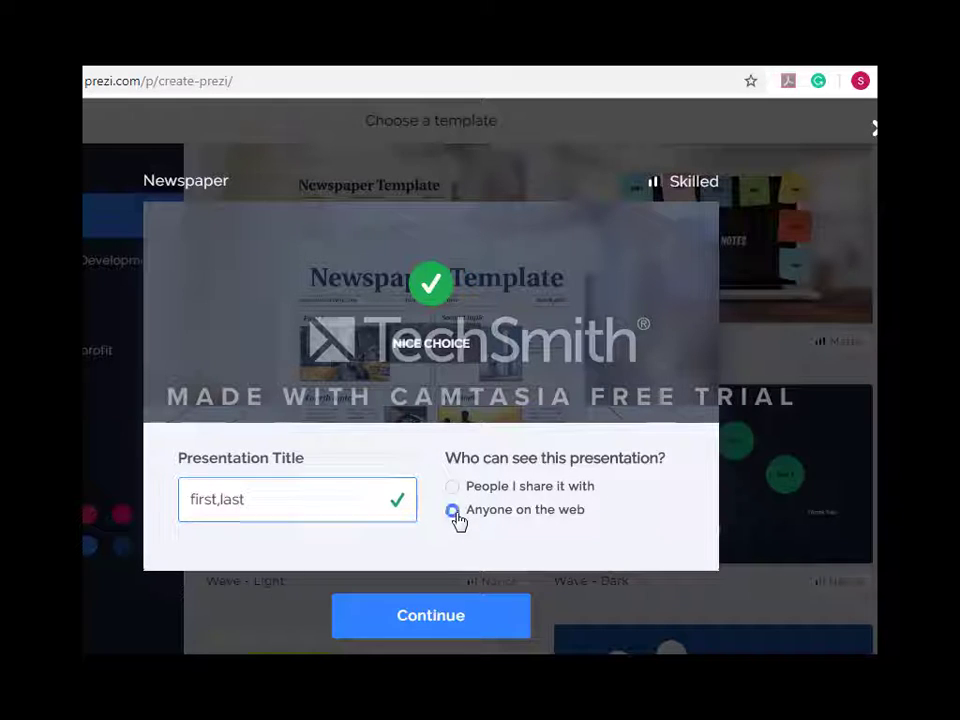
{"action": "left_click", "coordinate": [443, 625]}
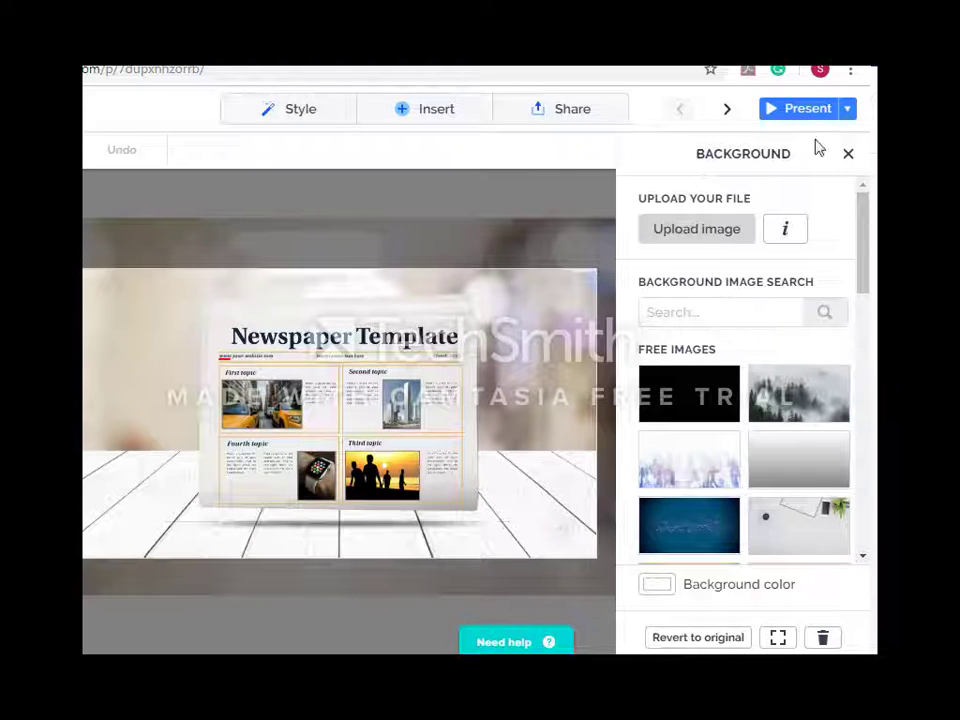
Step: Browse the free and premium background images offered for the presentation
{"action": "scroll", "coordinate": [692, 371], "scroll_direction": "down", "scroll_amount": 2}
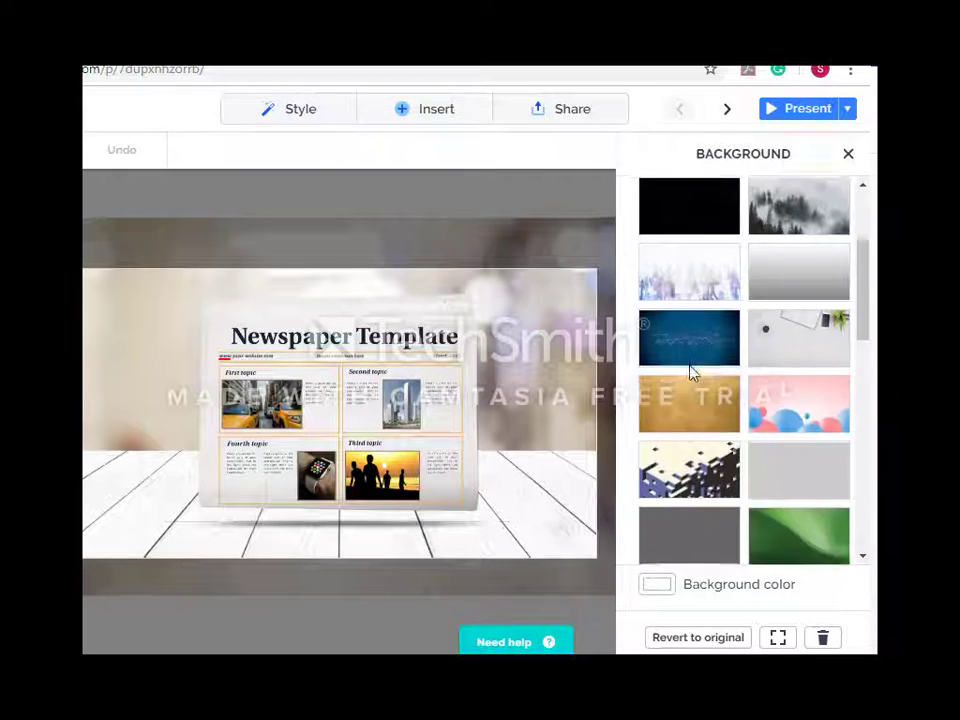
{"action": "scroll", "coordinate": [692, 371], "scroll_direction": "down", "scroll_amount": 6}
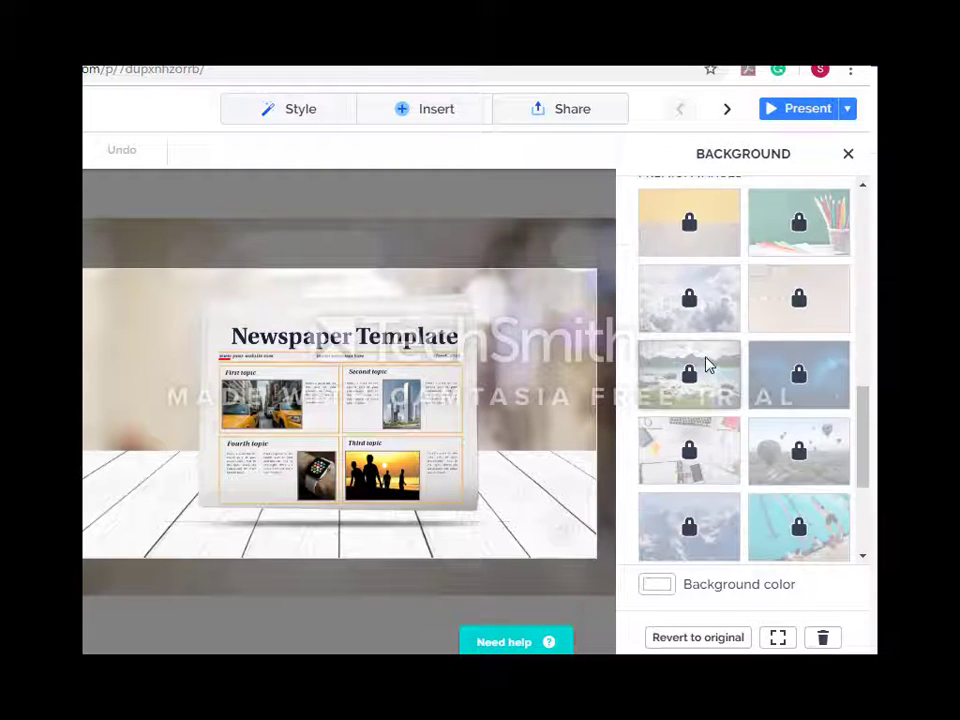
{"action": "scroll", "coordinate": [706, 365], "scroll_direction": "up", "scroll_amount": 1}
{"action": "scroll", "coordinate": [670, 317], "scroll_direction": "down", "scroll_amount": 3}
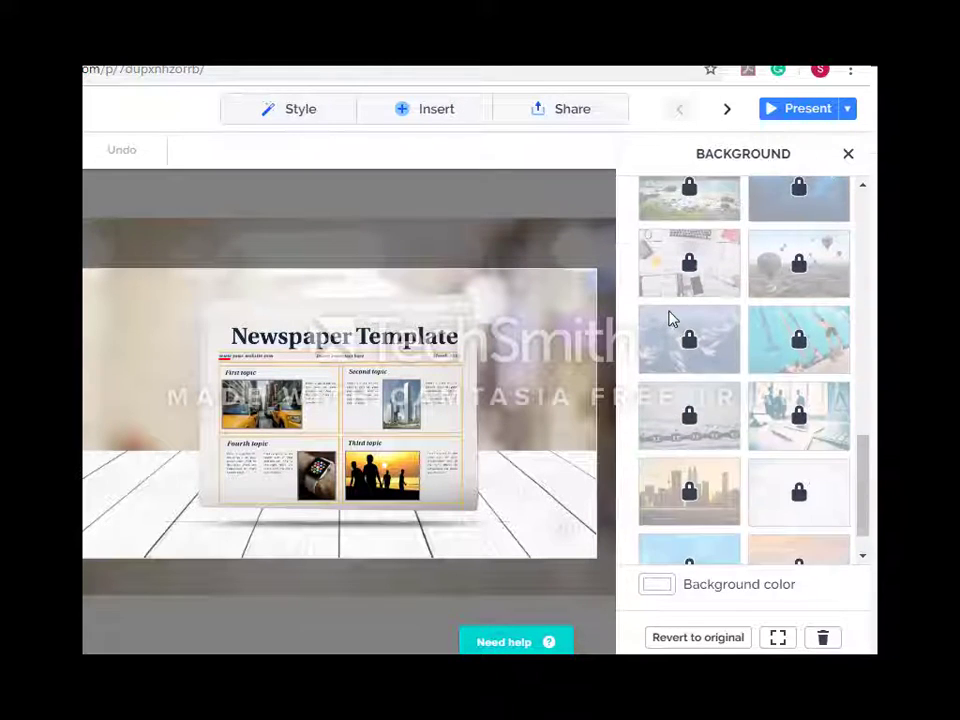
{"action": "scroll", "coordinate": [670, 317], "scroll_direction": "down", "scroll_amount": 1}
{"action": "scroll", "coordinate": [670, 317], "scroll_direction": "up", "scroll_amount": 10}
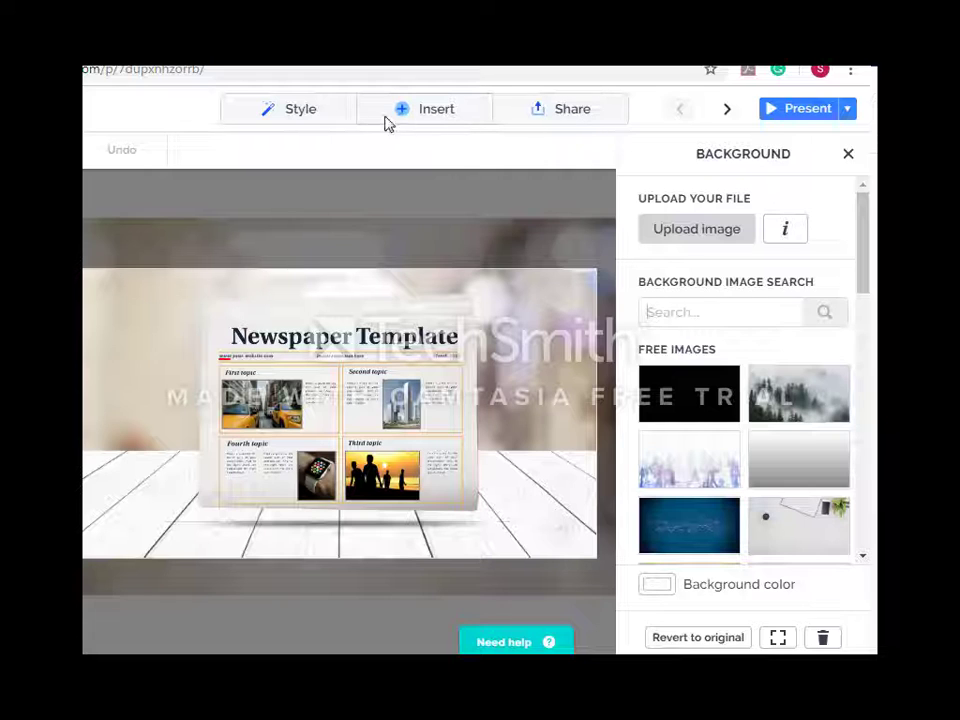
Step: Examine the insert, style and share options available for the presentation
{"action": "left_click", "coordinate": [449, 117]}
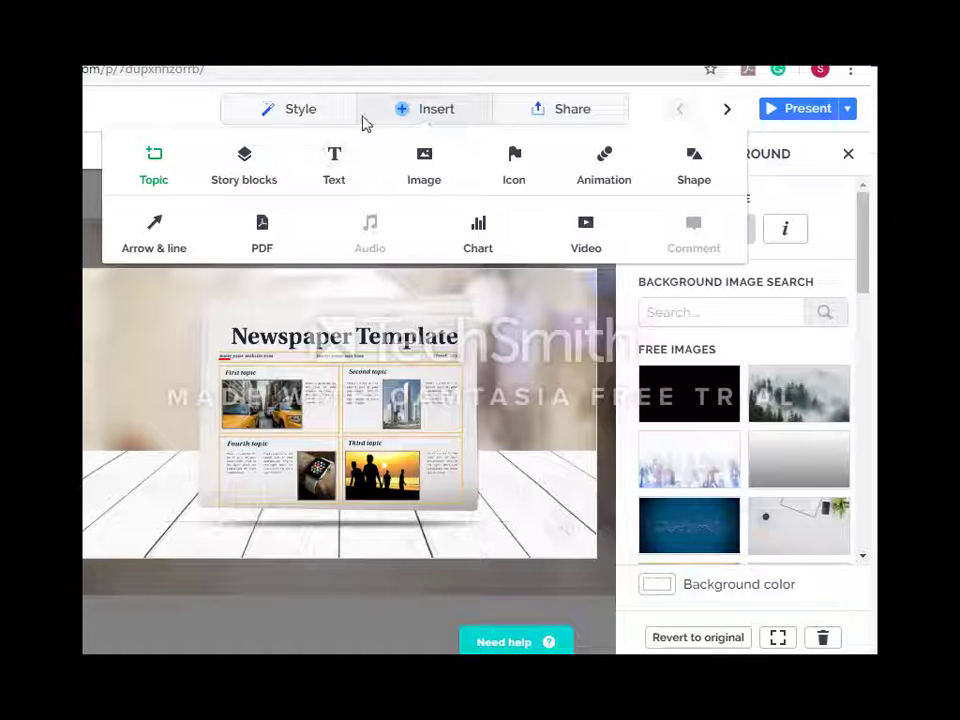
{"action": "left_click", "coordinate": [291, 118]}
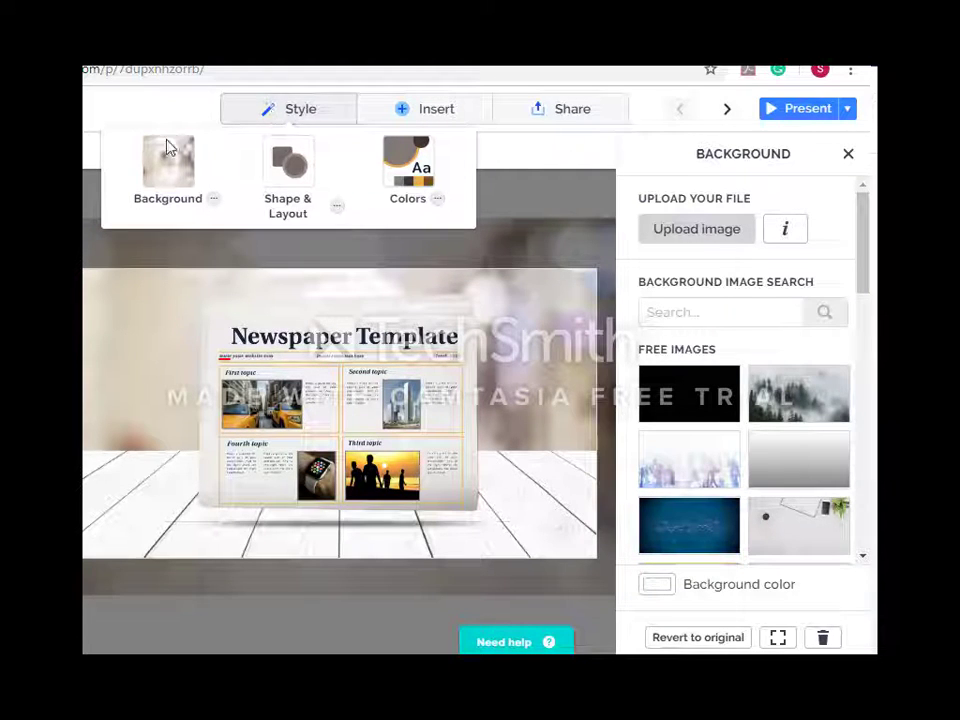
{"action": "left_click", "coordinate": [565, 108]}
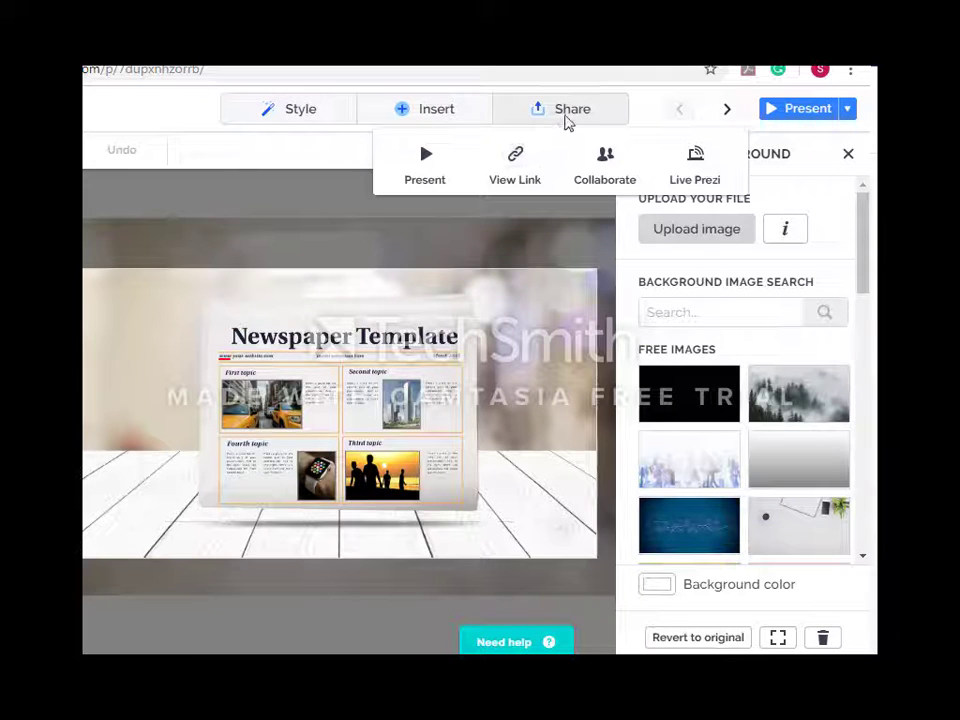
{"action": "left_click", "coordinate": [508, 111]}
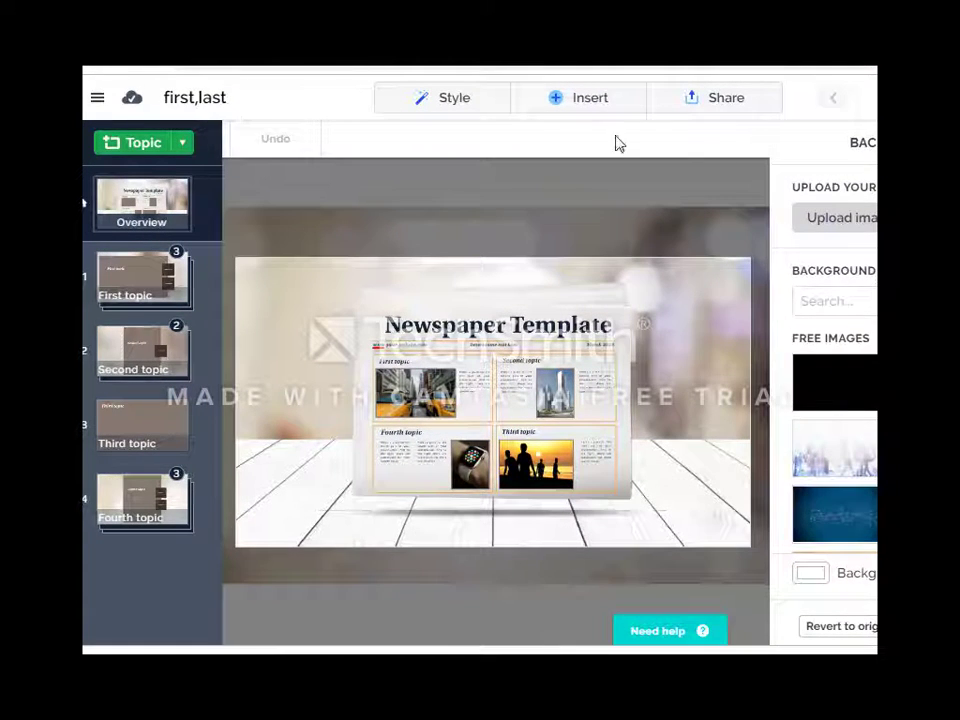
{"action": "left_click", "coordinate": [575, 100]}
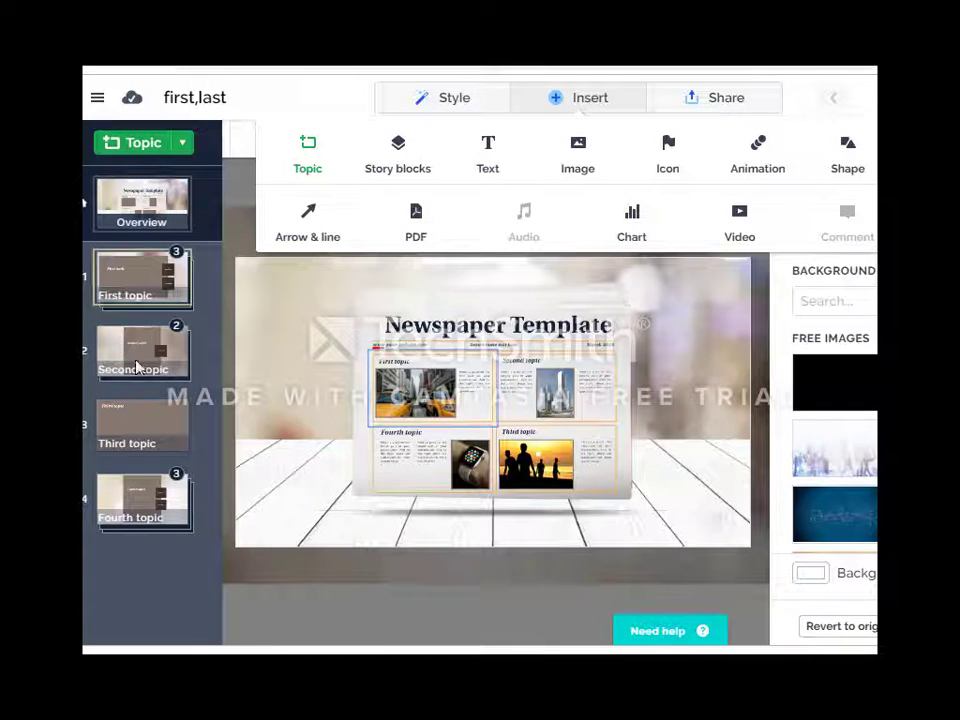
{"action": "left_click", "coordinate": [699, 343]}
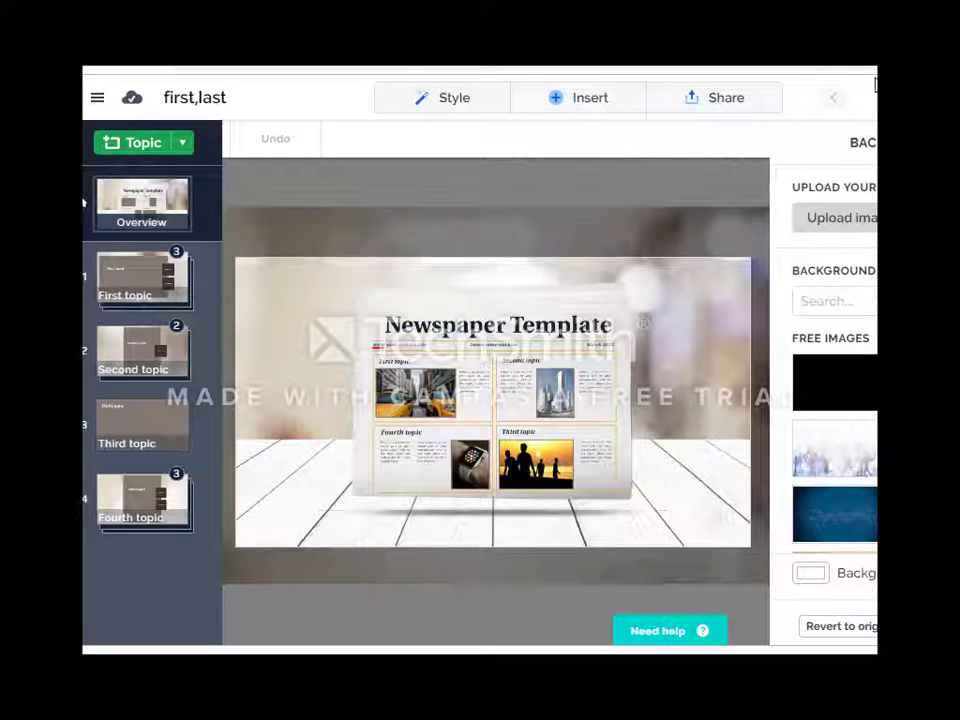
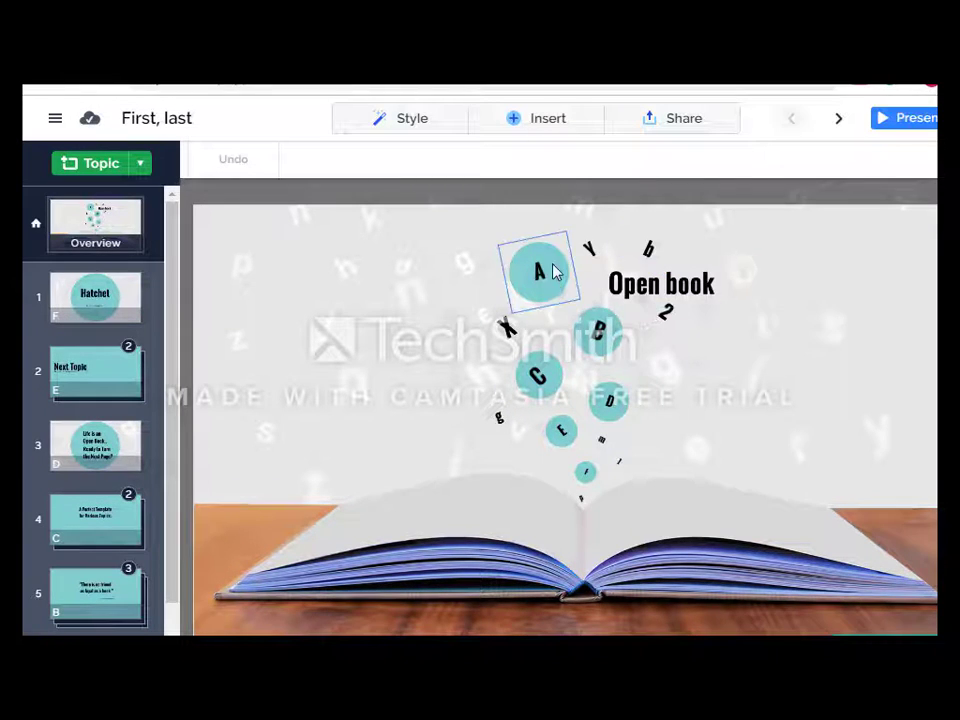
Step: Replace the decorative "2" below the overview title with "1"
{"action": "left_click", "coordinate": [648, 250]}
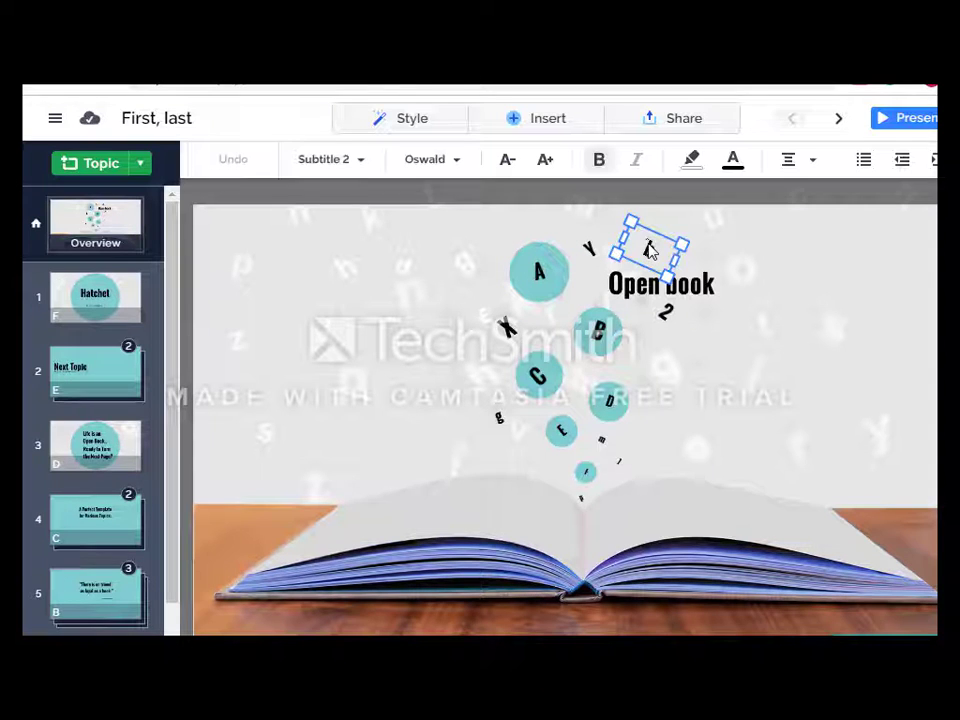
{"action": "left_click", "coordinate": [635, 291]}
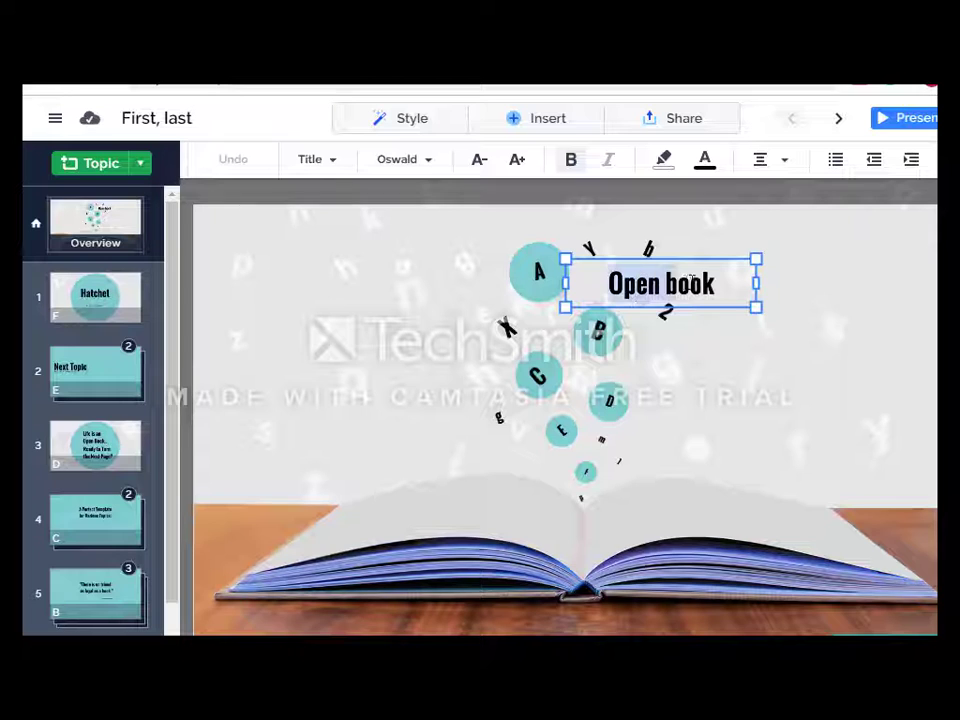
{"action": "left_click", "coordinate": [667, 316]}
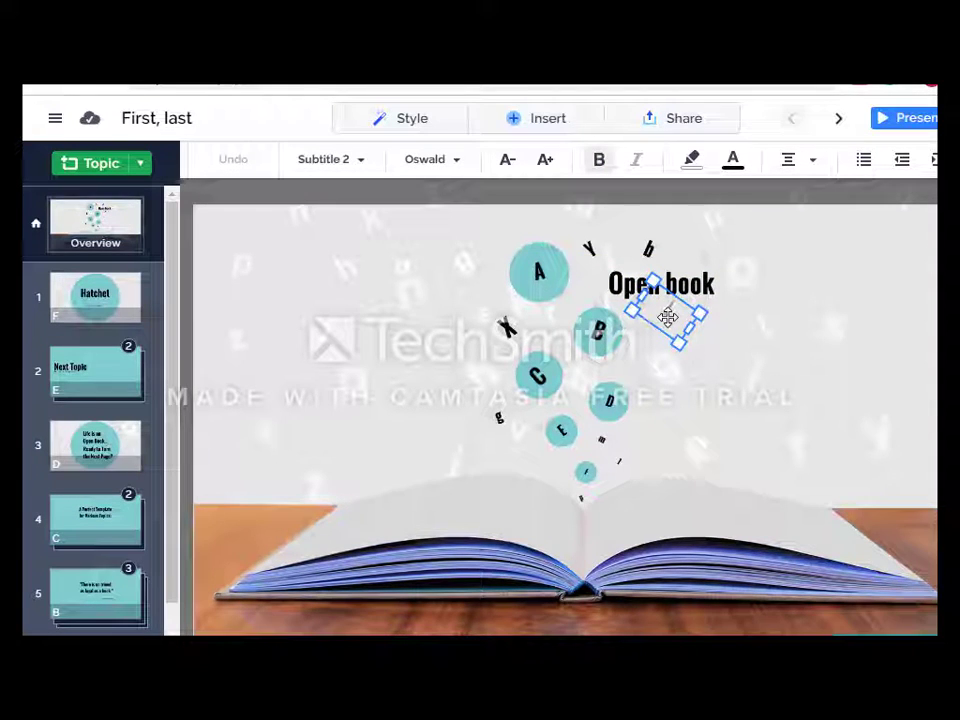
{"action": "left_click", "coordinate": [641, 381]}
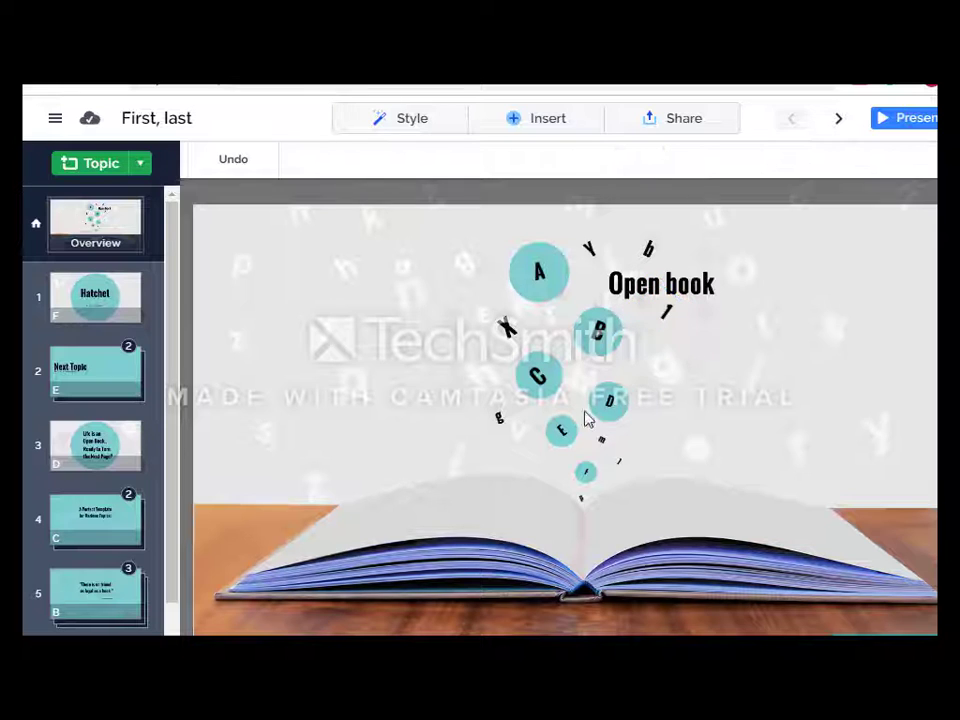
Step: Replace the "Open book" title on the overview with "Hatchet"
{"action": "left_click", "coordinate": [590, 484]}
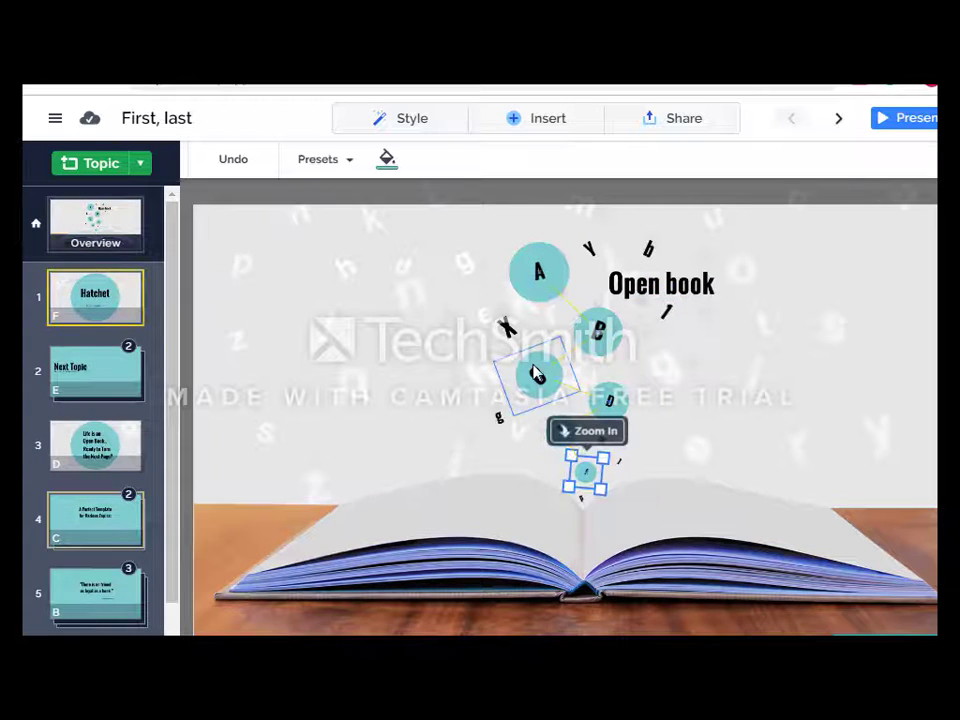
{"action": "left_click", "coordinate": [620, 279]}
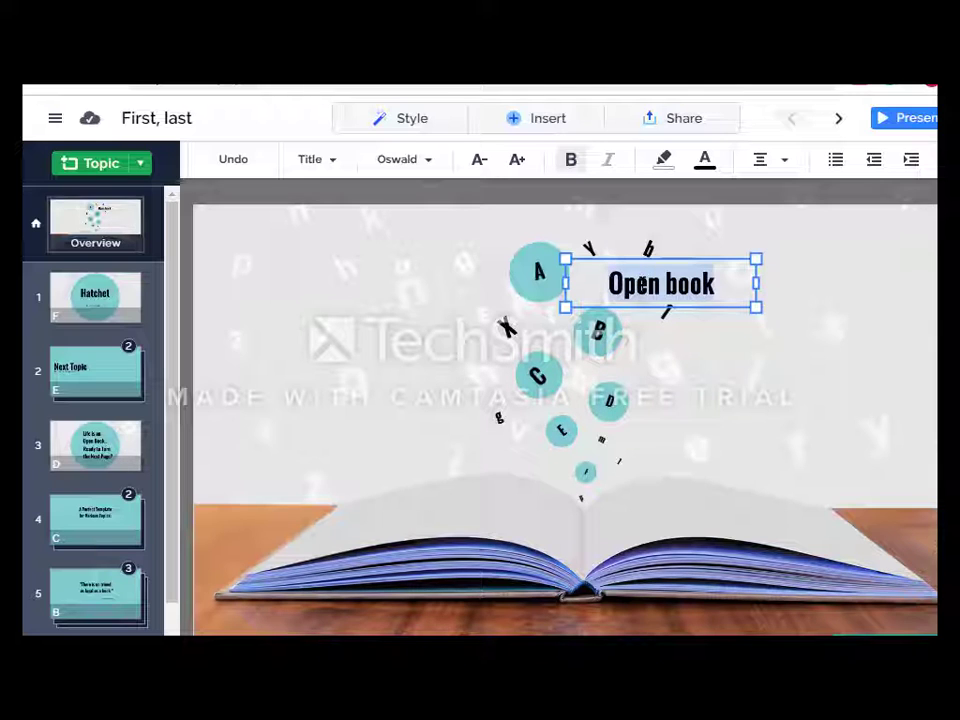
{"action": "type", "text": "Hatchet"}
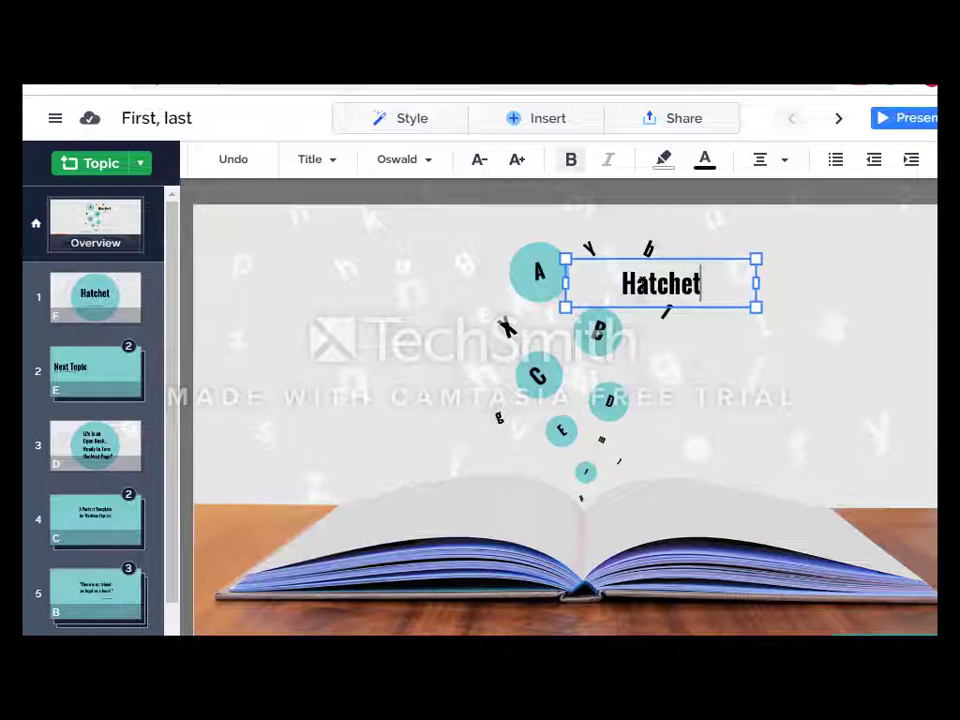
{"action": "left_click", "coordinate": [681, 399]}
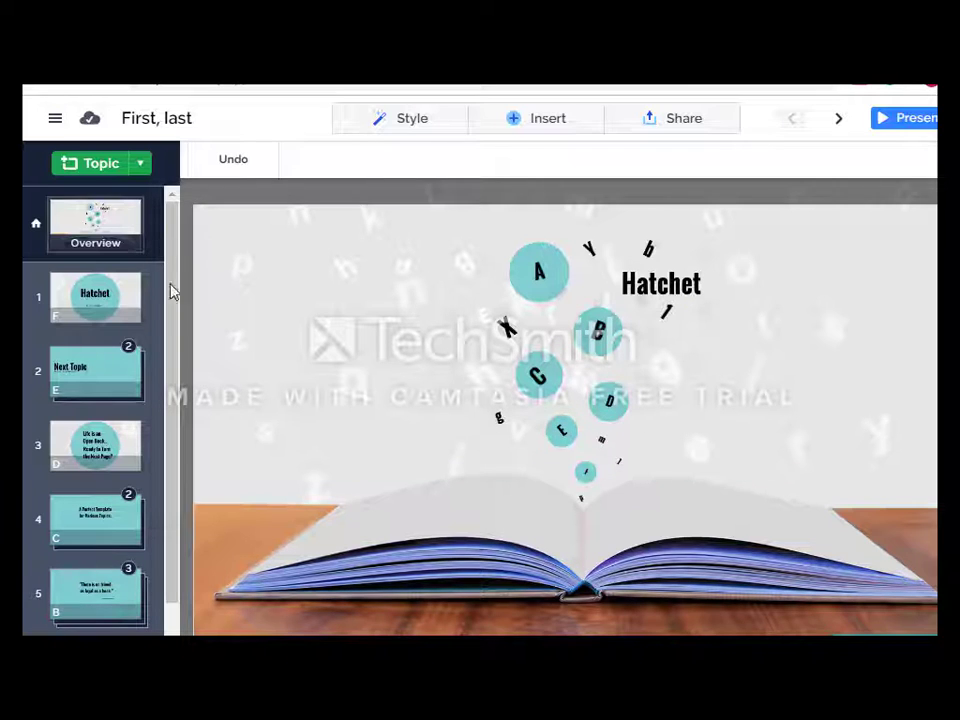
Step: Examine the text and hatchet image on the first topic's page, and return to the overview
{"action": "left_click_drag", "start_coordinate": [870, 95], "coordinate": [870, 89]}
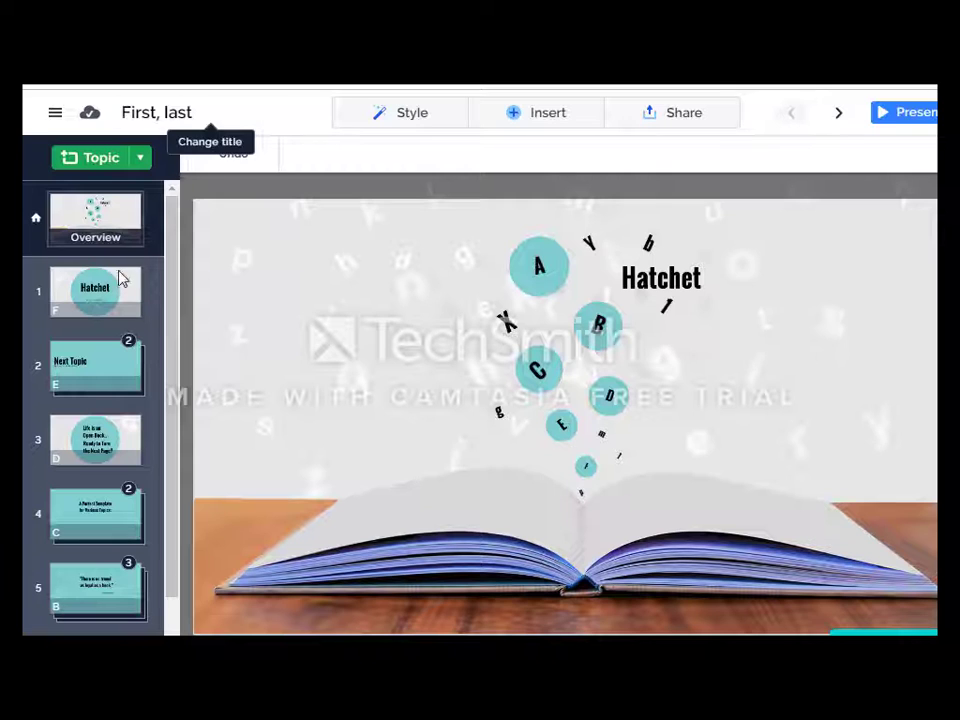
{"action": "left_click", "coordinate": [86, 299]}
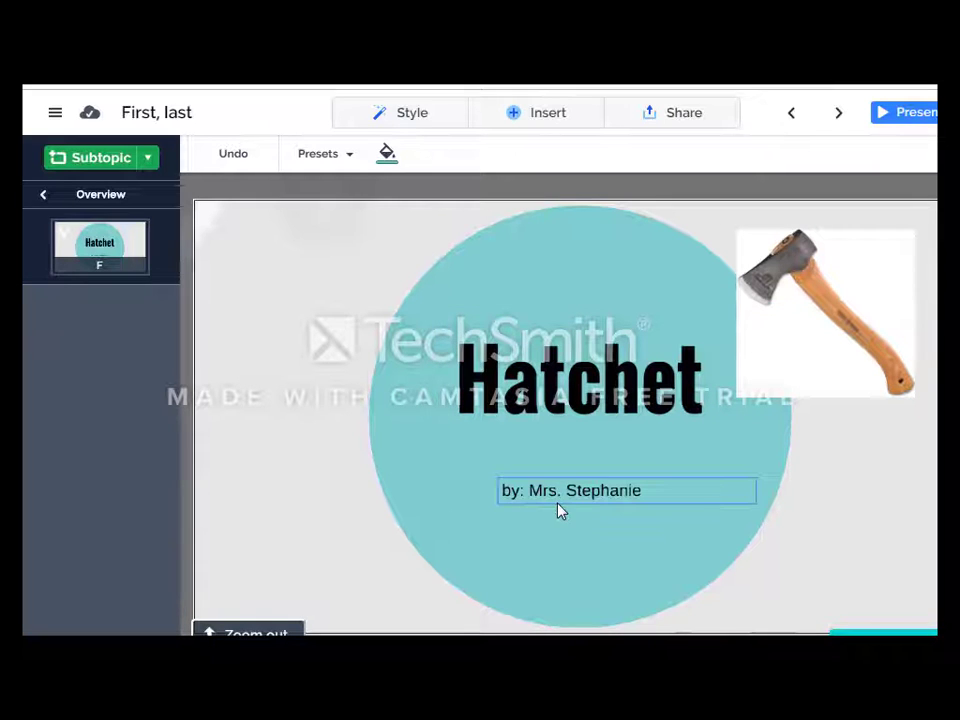
{"action": "left_click", "coordinate": [812, 348]}
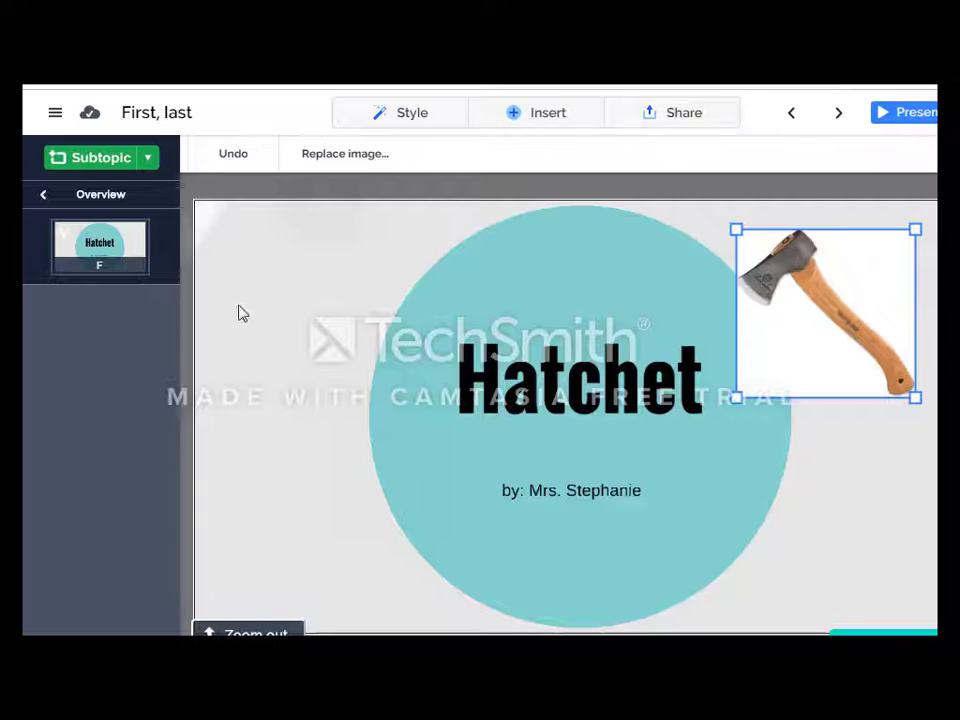
{"action": "left_click", "coordinate": [88, 197]}
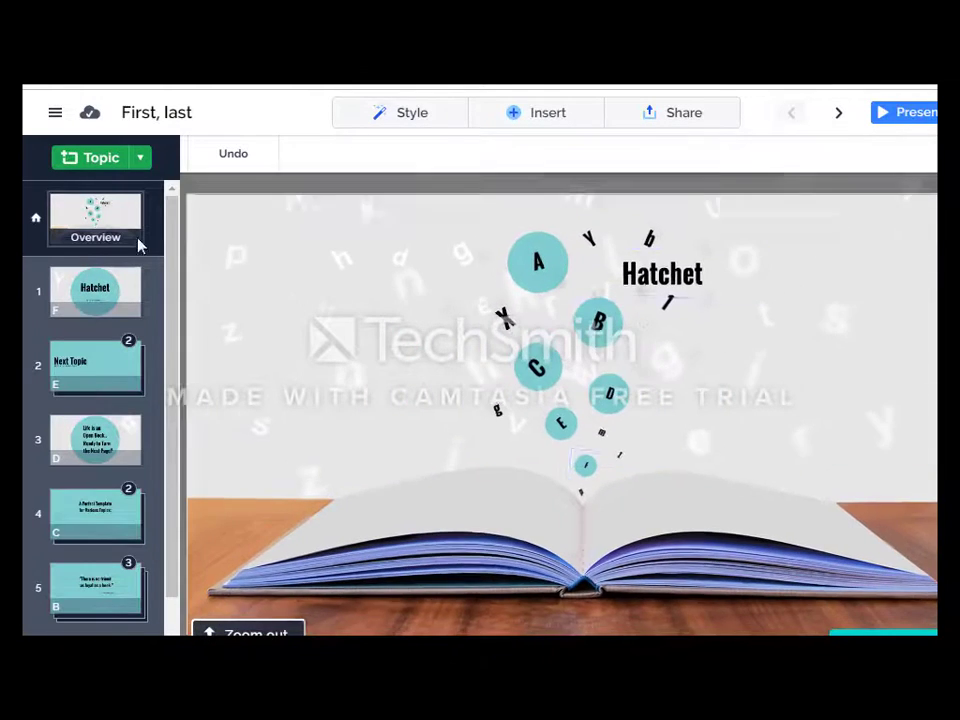
Step: Replace the "Next Topic" heading on the second topic's first page with "Setting" and enlarge the heading
{"action": "left_click", "coordinate": [90, 368]}
{"action": "left_click", "coordinate": [88, 370]}
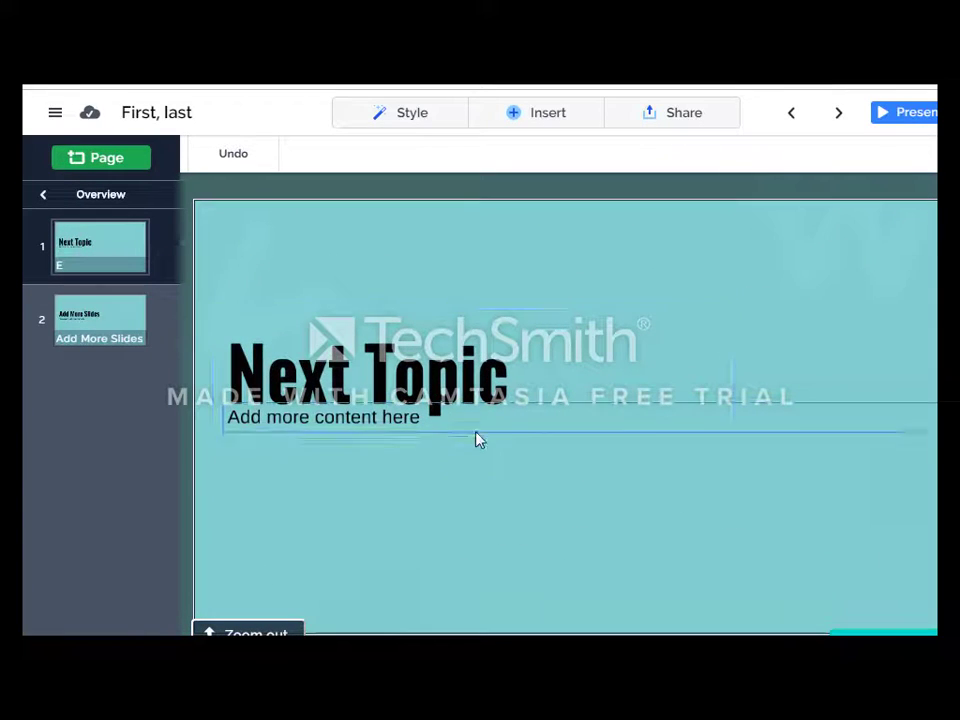
{"action": "left_click", "coordinate": [429, 366]}
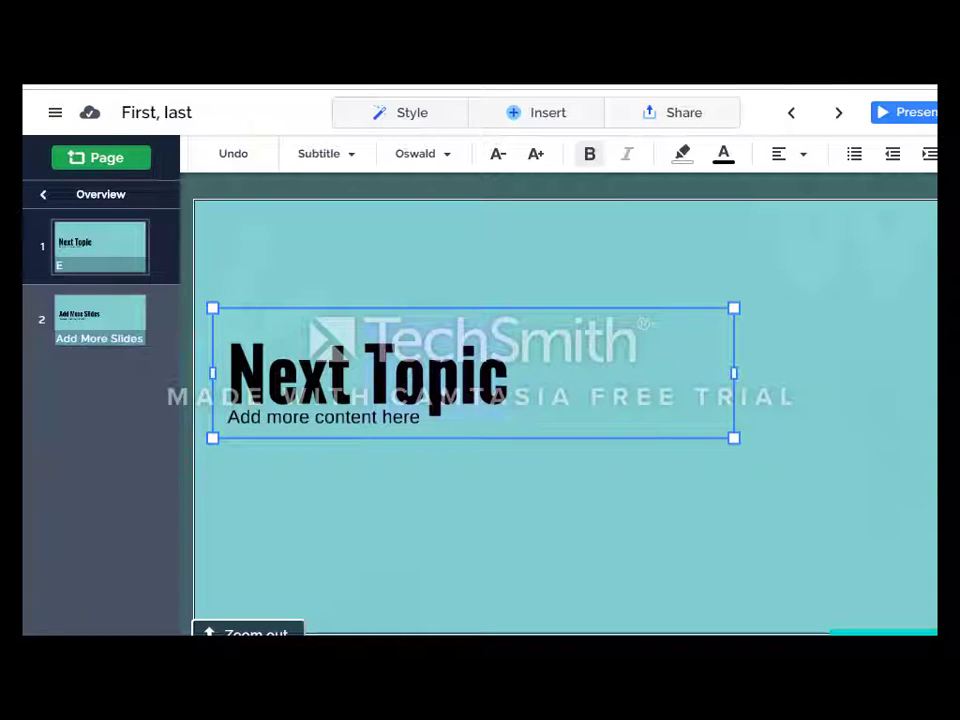
{"action": "left_click_drag", "start_coordinate": [508, 381], "coordinate": [270, 380]}
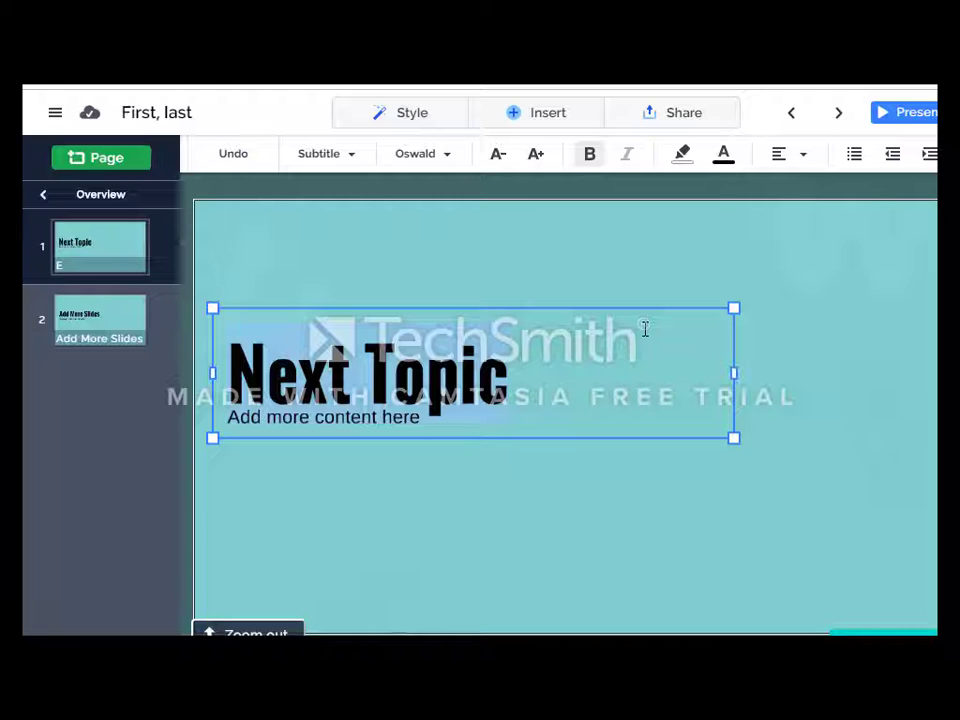
{"action": "type", "text": "Setting"}
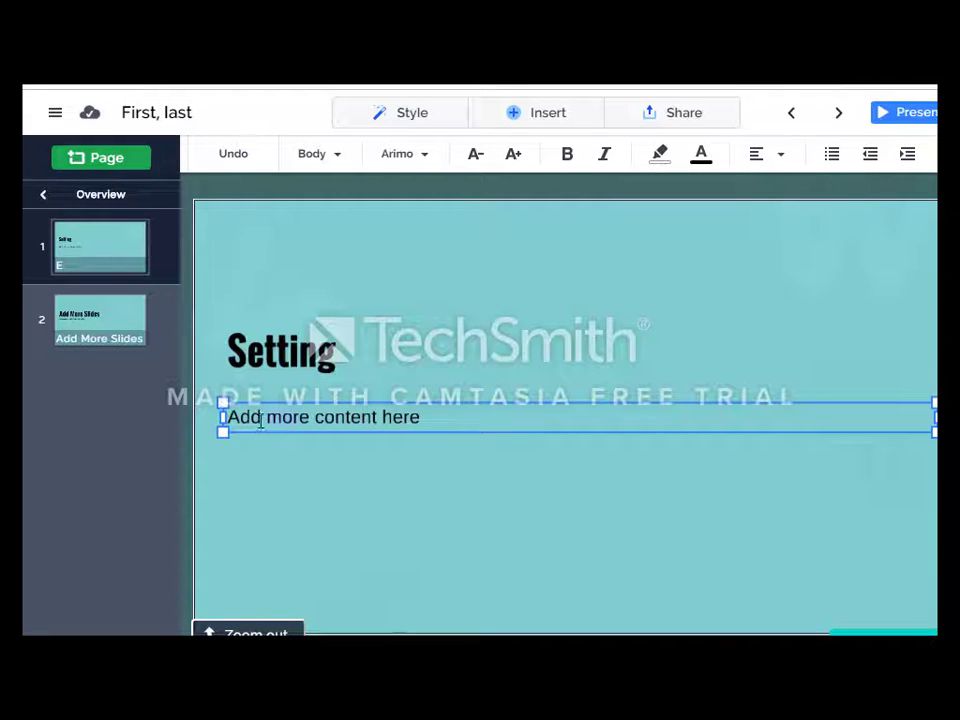
{"action": "left_click", "coordinate": [330, 362]}
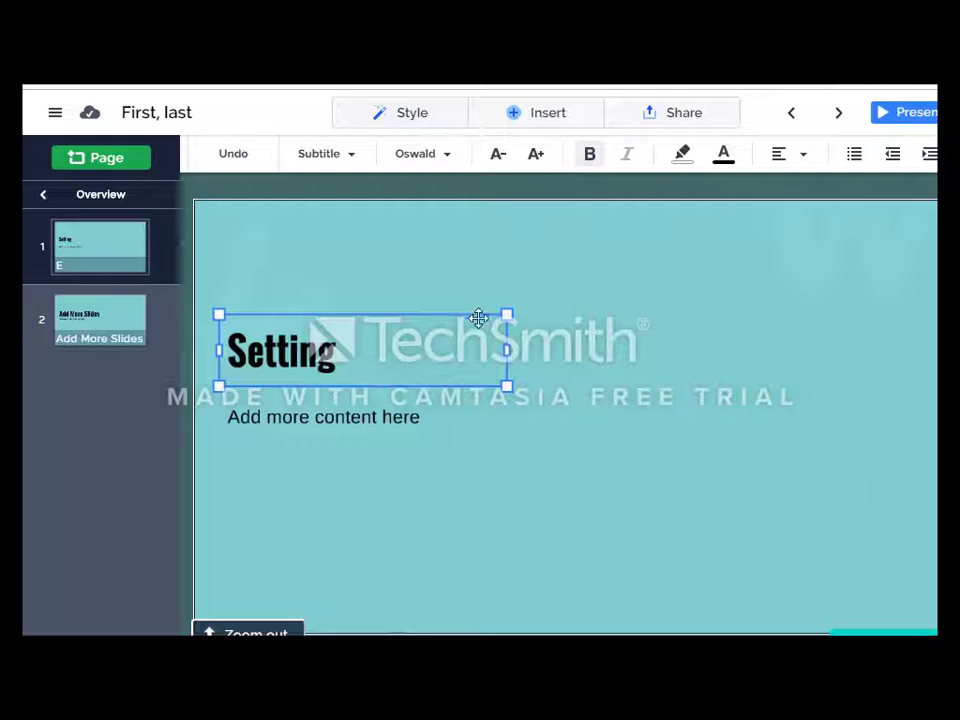
{"action": "left_click_drag", "start_coordinate": [508, 317], "coordinate": [645, 323]}
Step: Replace the placeholder text under the Setting heading with "The story of Hatchet takes place in the Canadian wilderness."
{"action": "left_click", "coordinate": [289, 424]}
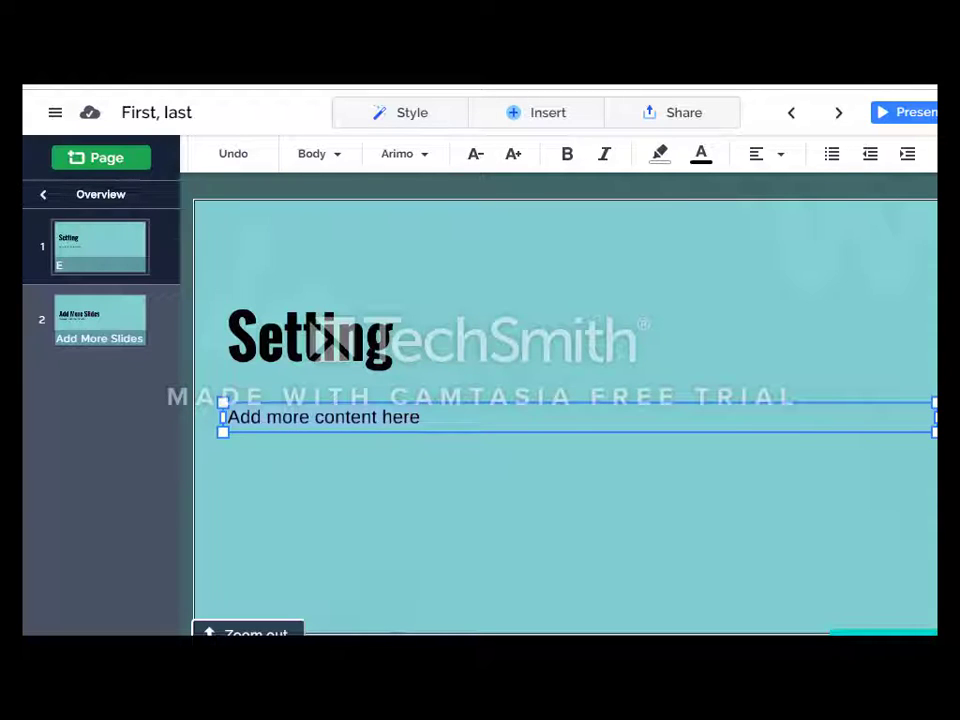
{"action": "left_click", "coordinate": [223, 417]}
{"action": "type", "text": "They"}
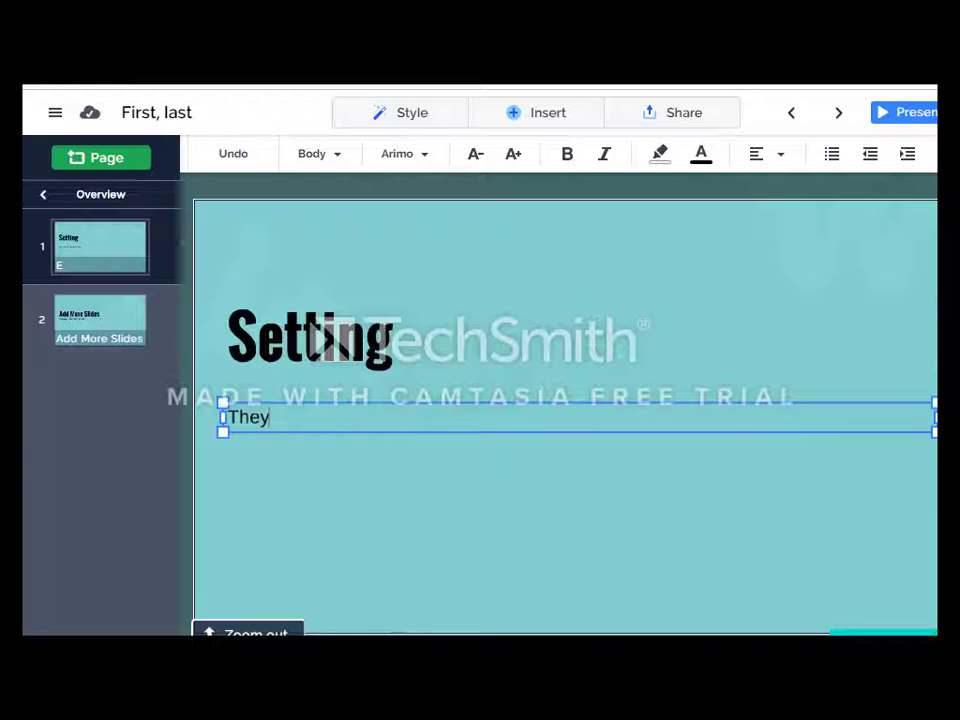
{"action": "type", "text": "story of hat"}
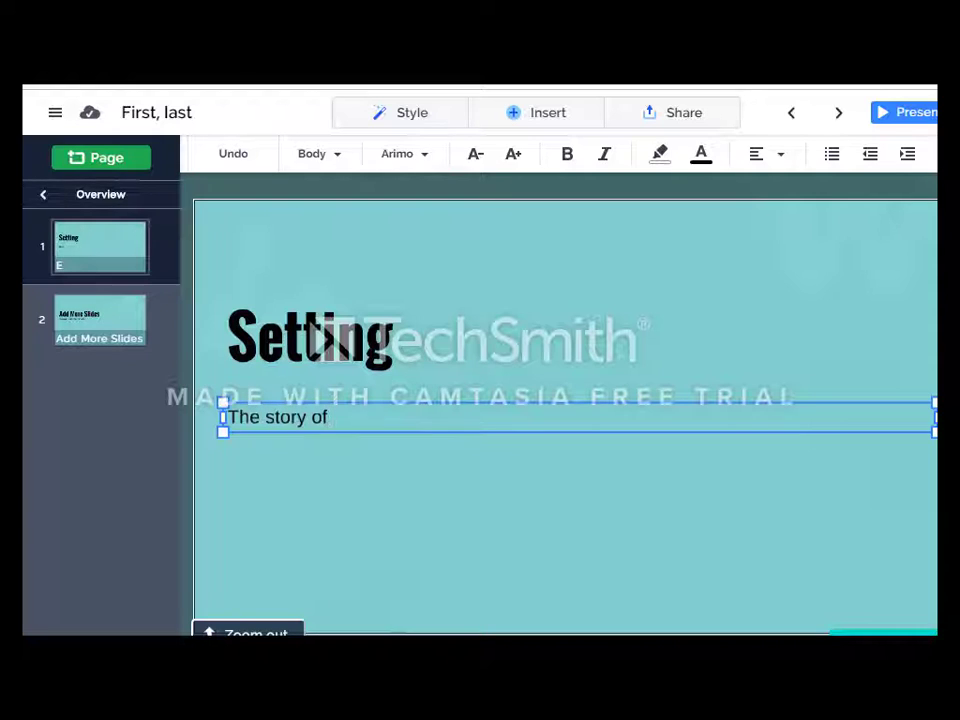
{"action": "key", "text": "BackSpace"}
{"action": "type", "text": "H"}
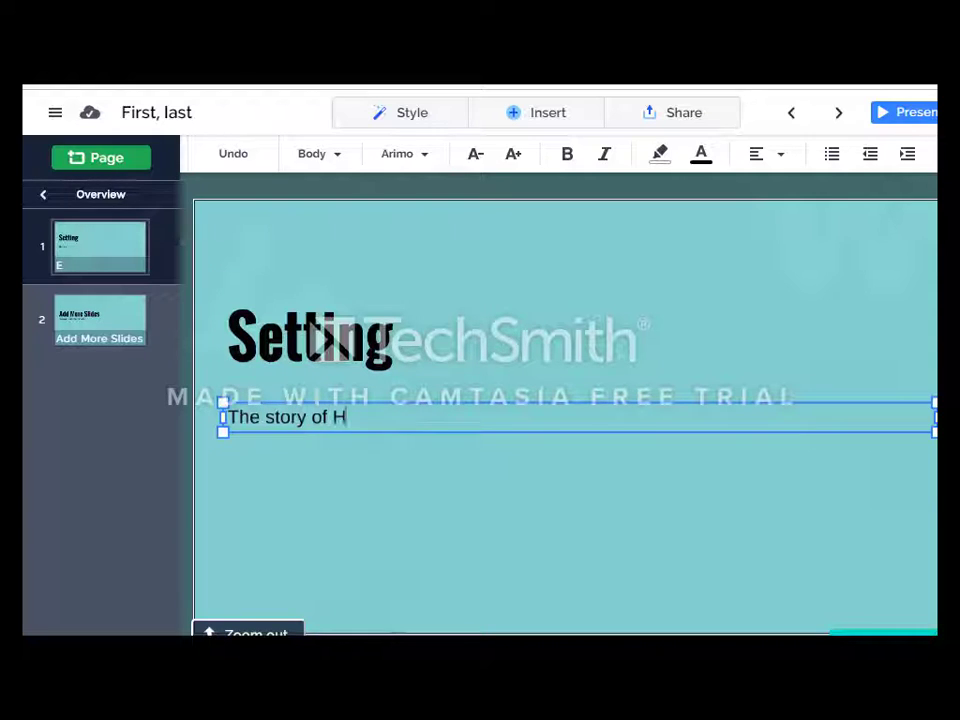
{"action": "type", "text": "atchet t"}
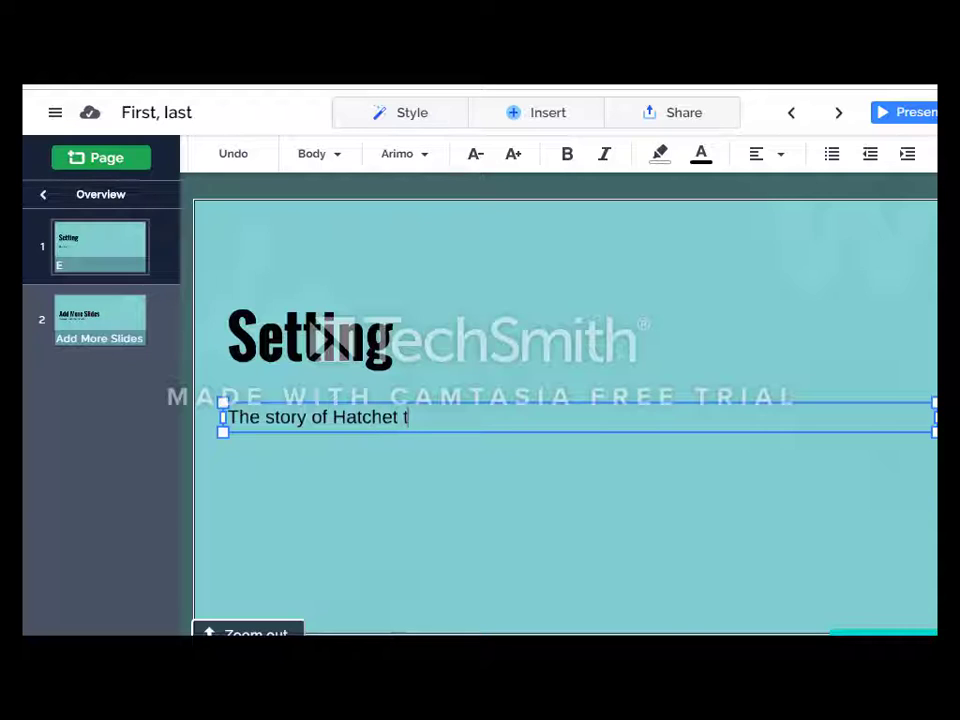
{"action": "type", "text": "akes place"}
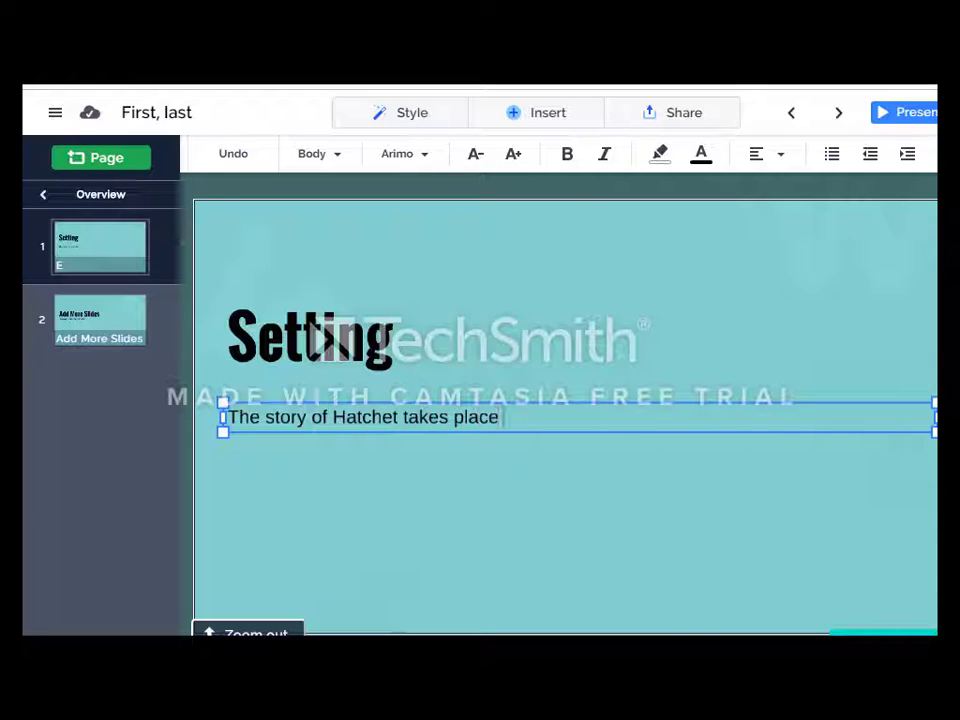
{"action": "type", "text": " in the c"}
{"action": "key", "text": "BackSpace"}
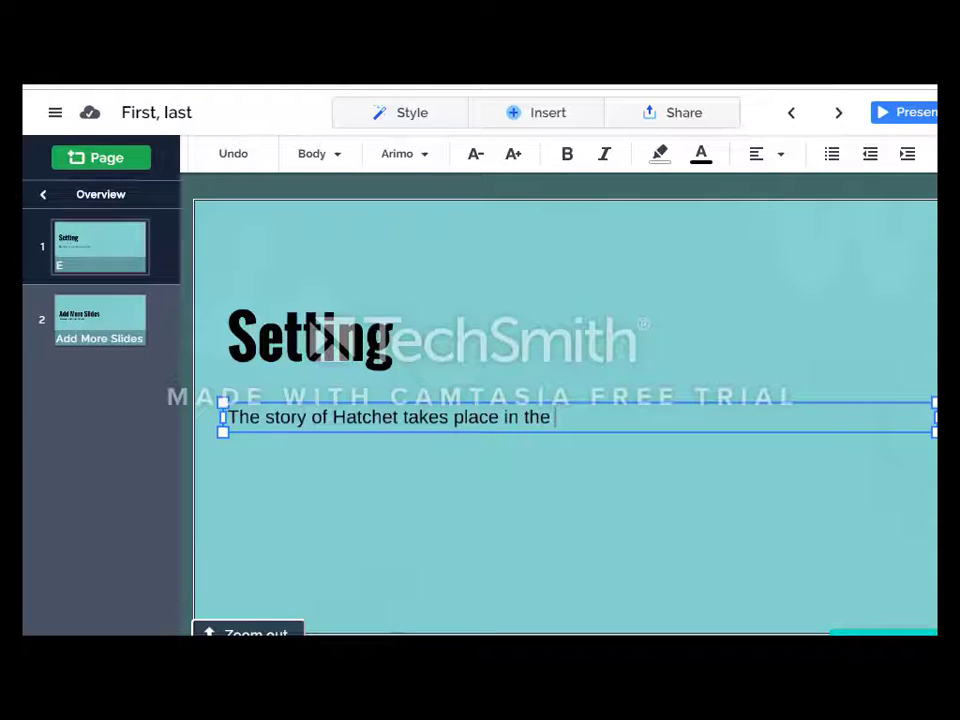
{"action": "type", "text": "Canadia"}
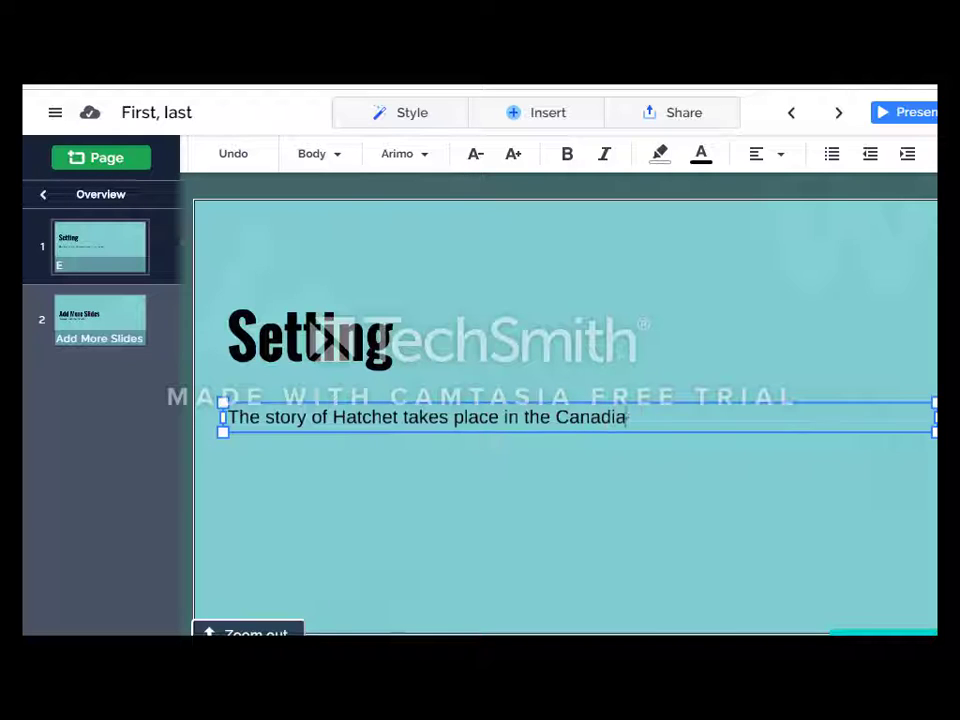
{"action": "type", "text": "n wildre"}
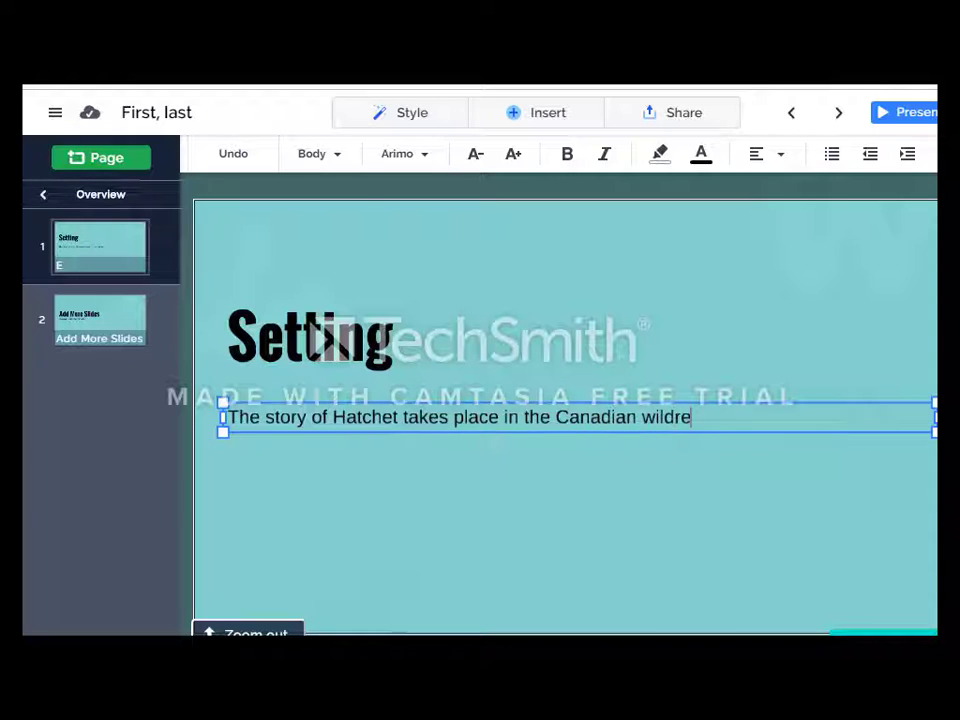
{"action": "type", "text": "ne"}
{"action": "key", "text": "BackSpace"}
{"action": "key", "text": "BackSpace"}
{"action": "key", "text": "BackSpace"}
{"action": "key", "text": "BackSpace"}
{"action": "type", "text": "erne"}
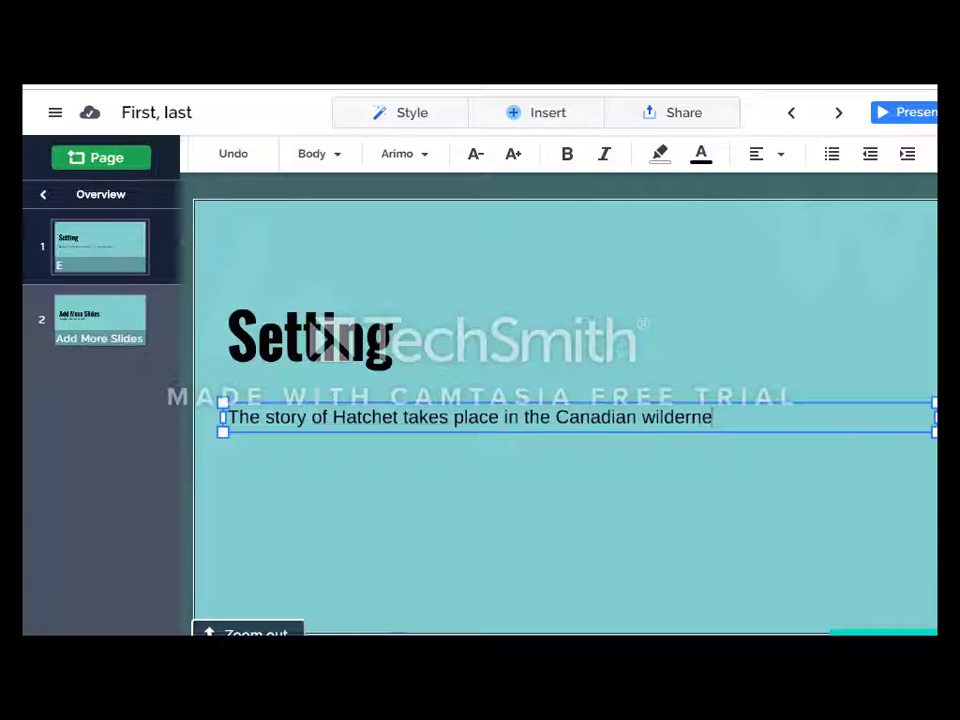
{"action": "type", "text": "ss."}
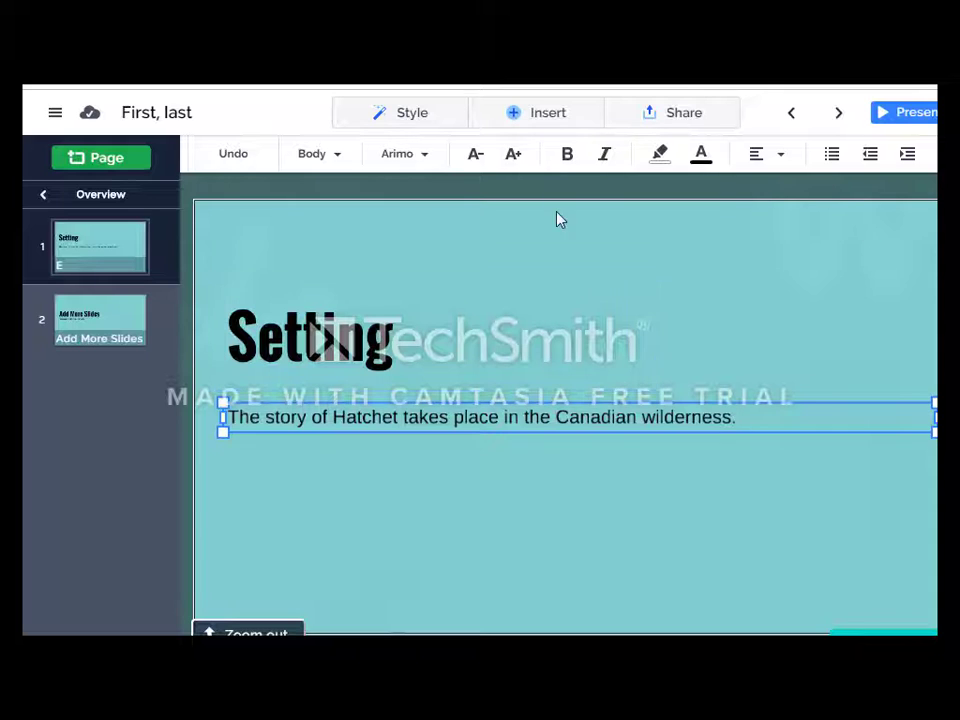
Step: Open the image upload and search options for inserting a picture on the Setting page
{"action": "left_click", "coordinate": [546, 111]}
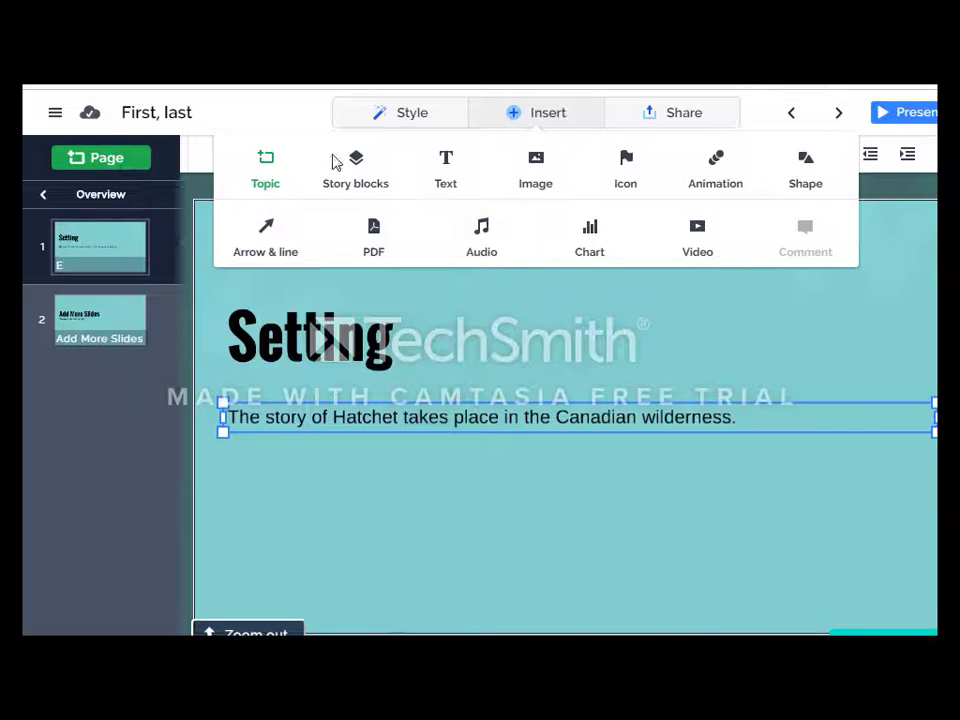
{"action": "left_click", "coordinate": [538, 170]}
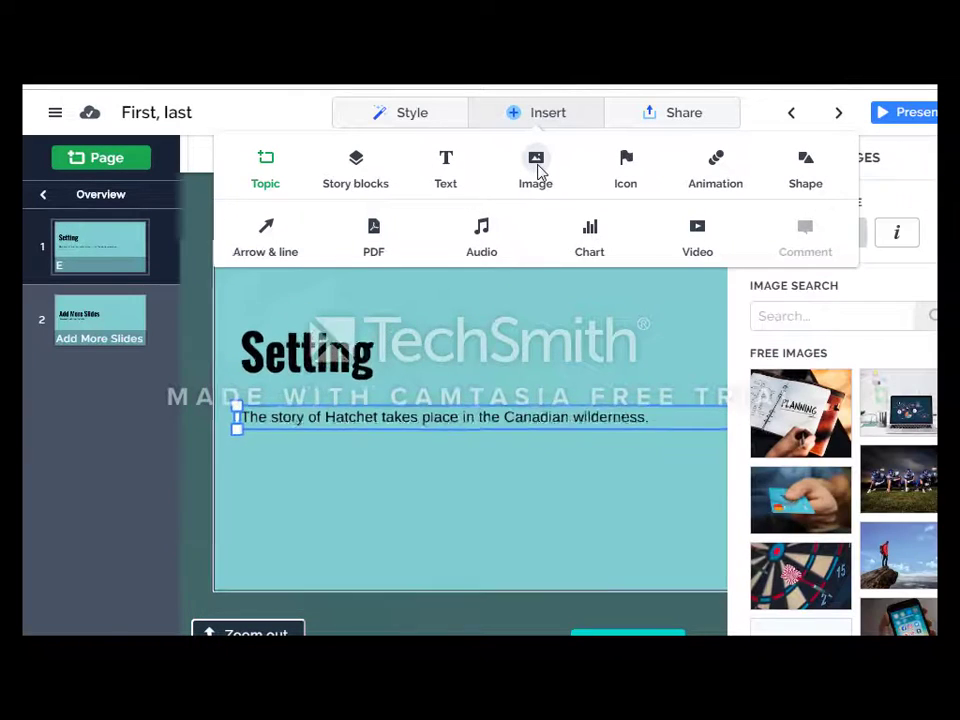
{"action": "left_click", "coordinate": [478, 485]}
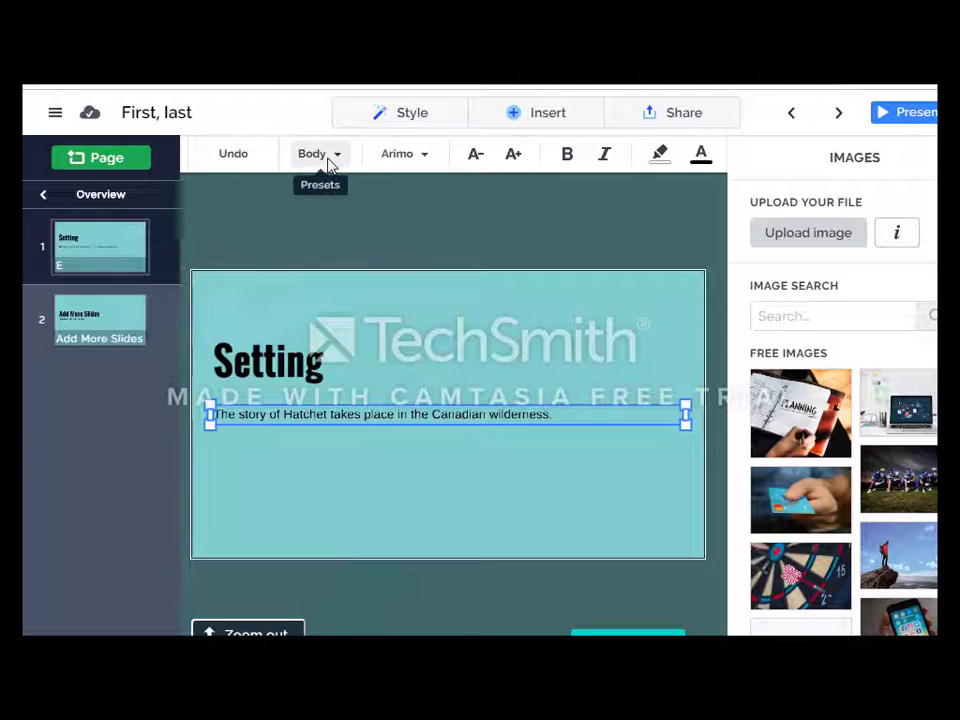
Step: Try Noto Sans and Oswald on the sentence below the Setting heading, and set its font to Abril Fatface
{"action": "left_click", "coordinate": [432, 156]}
{"action": "left_click", "coordinate": [436, 314]}
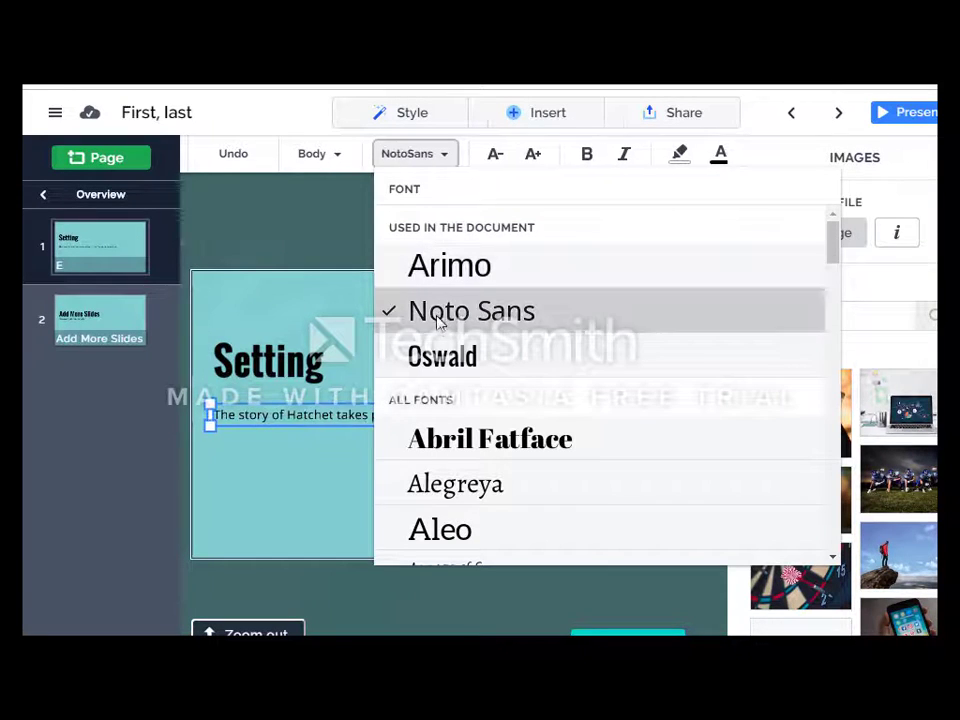
{"action": "left_click", "coordinate": [415, 357]}
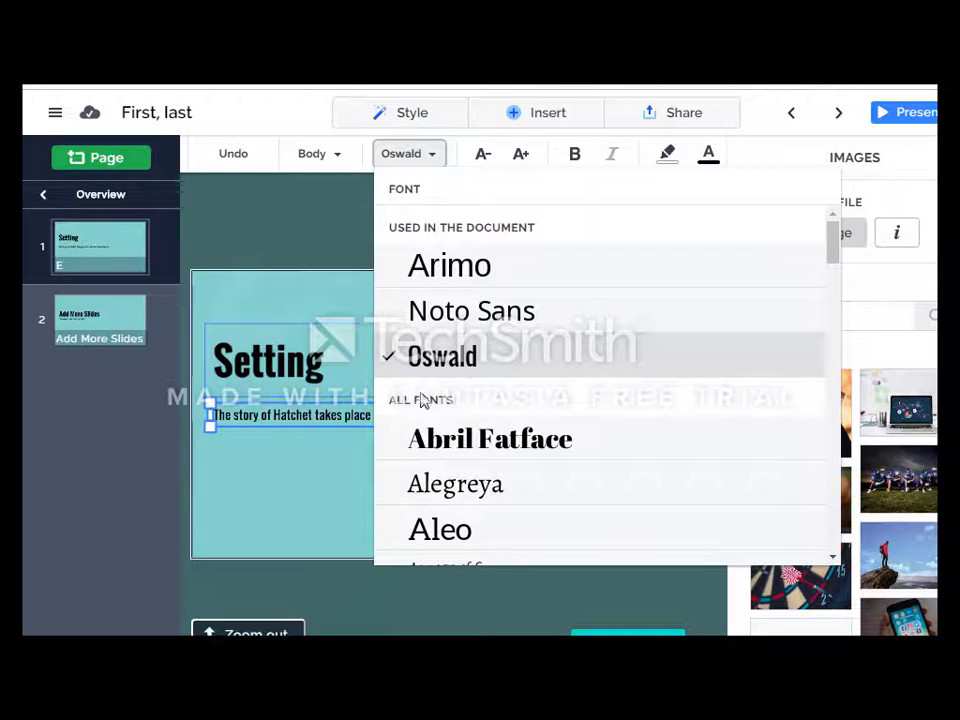
{"action": "left_click", "coordinate": [442, 448]}
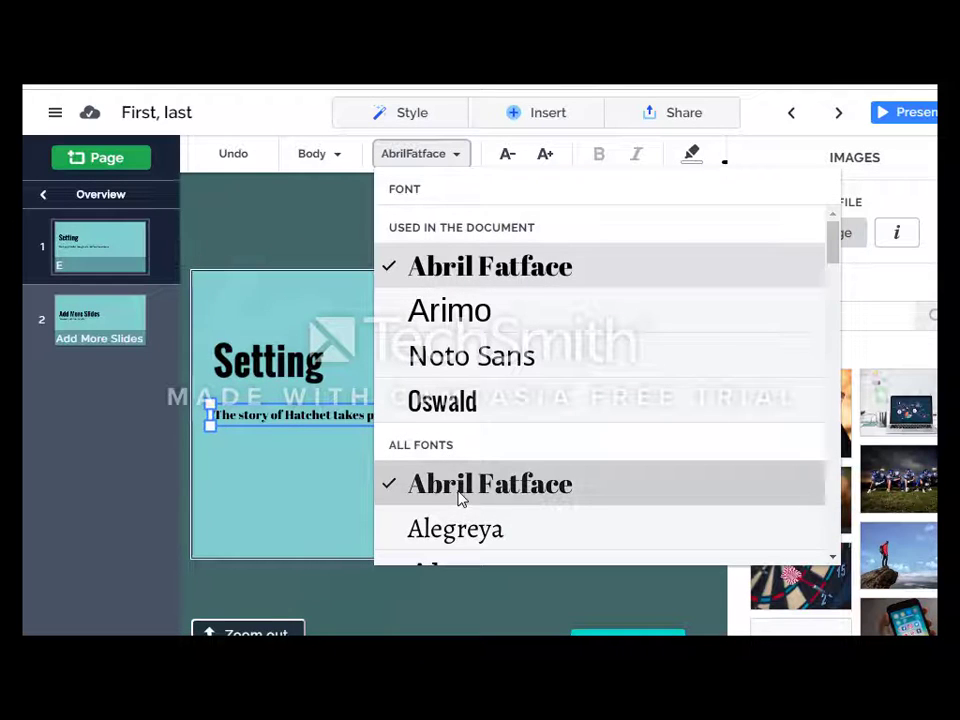
{"action": "left_click", "coordinate": [272, 418]}
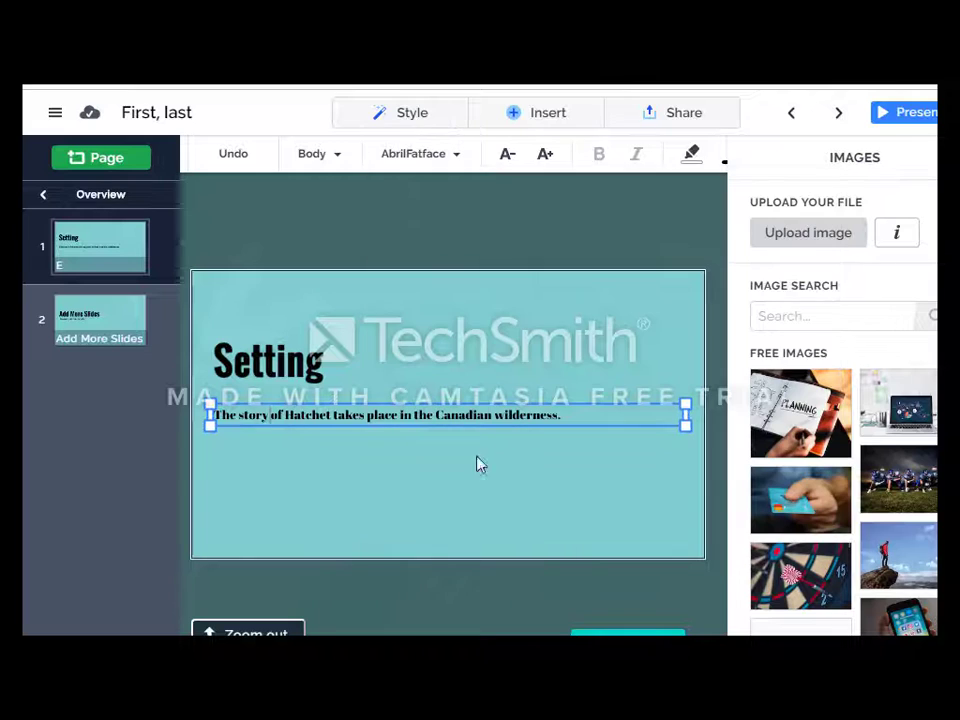
Step: Give the Setting heading the purple-blue scheme background color and move its box up toward the middle of the page
{"action": "left_click", "coordinate": [272, 370]}
{"action": "left_click", "coordinate": [272, 370]}
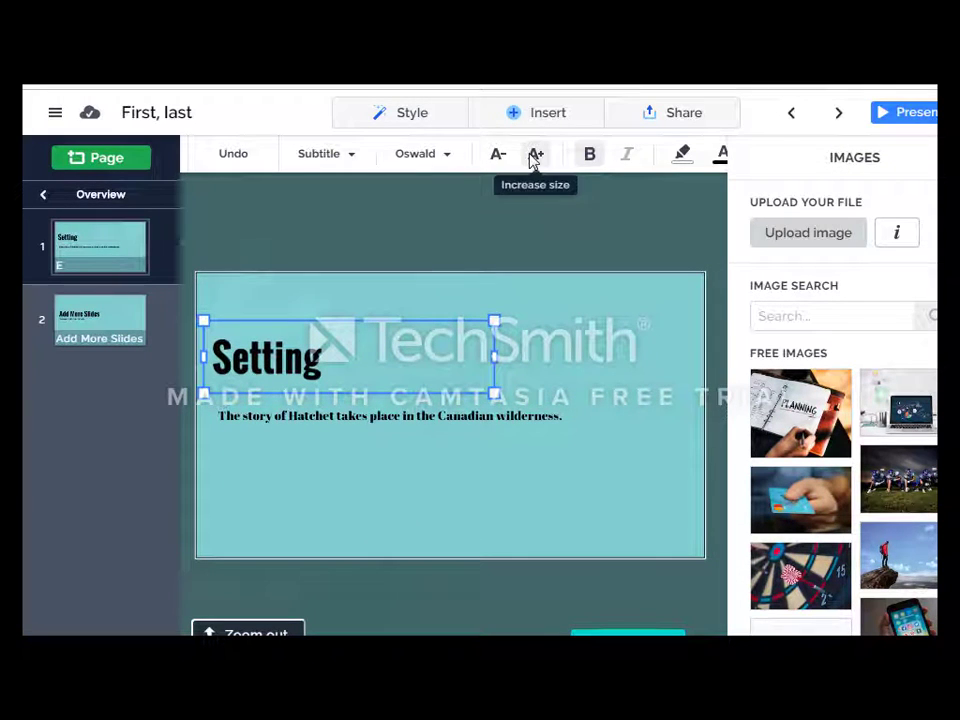
{"action": "left_click", "coordinate": [678, 158]}
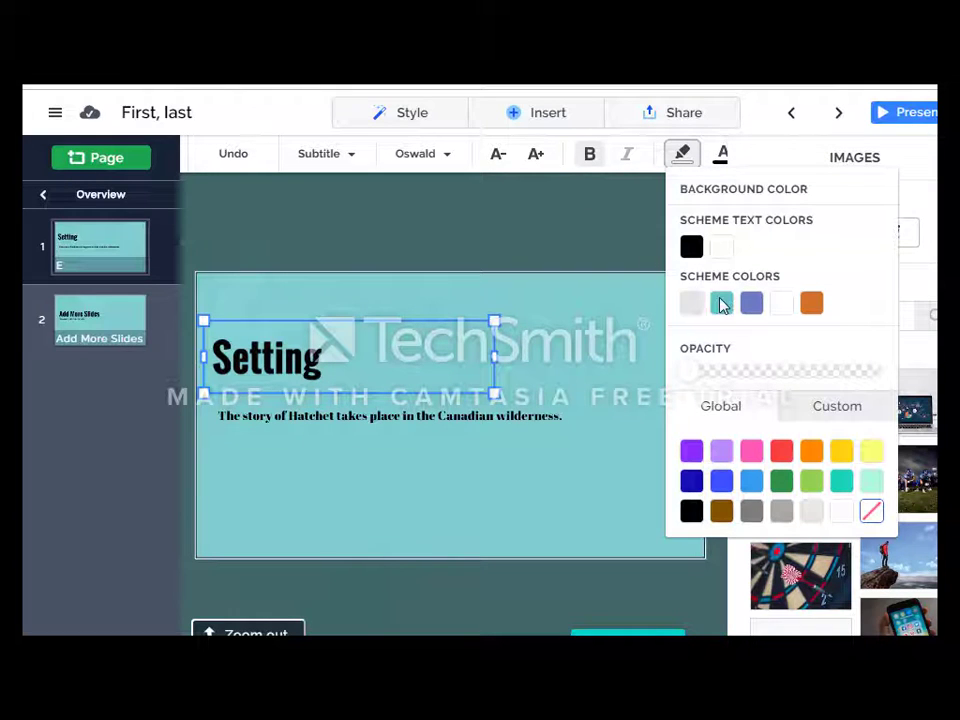
{"action": "left_click", "coordinate": [752, 305]}
{"action": "left_click", "coordinate": [518, 458]}
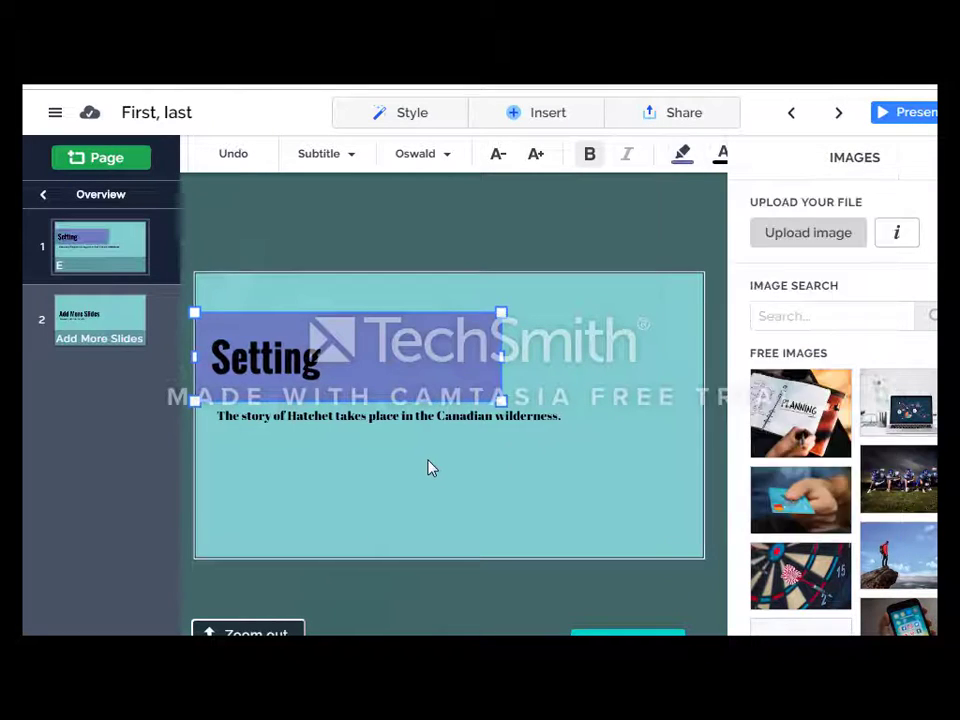
{"action": "left_click_drag", "start_coordinate": [329, 375], "coordinate": [408, 348]}
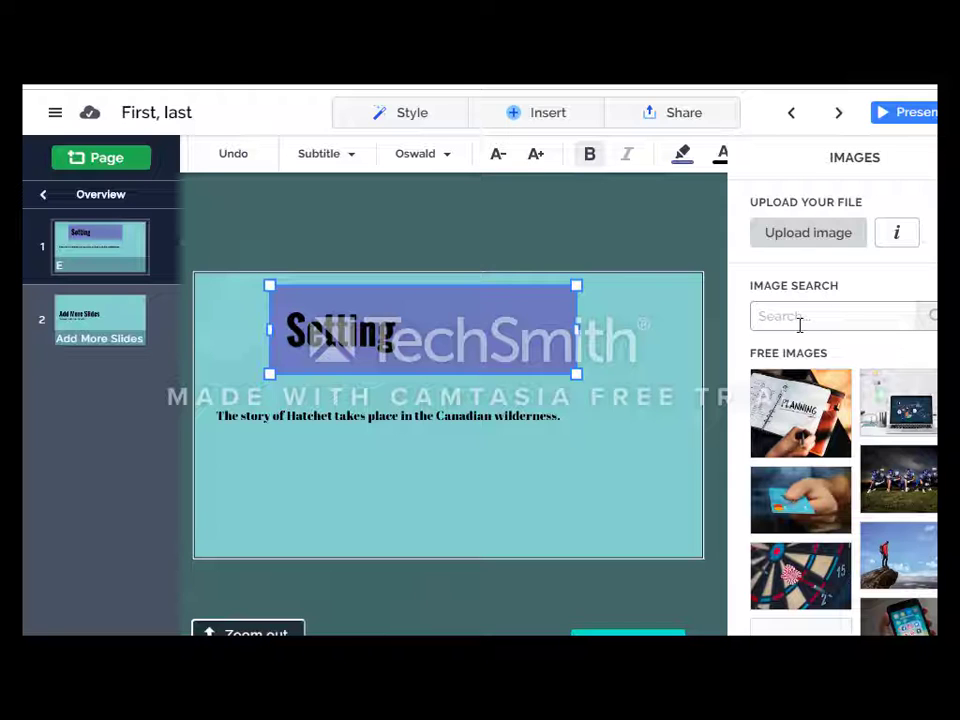
Step: Try to search the presentation's image library for "trees" and dismiss the Prezi Edu Plus offer
{"action": "type", "text": "trees"}
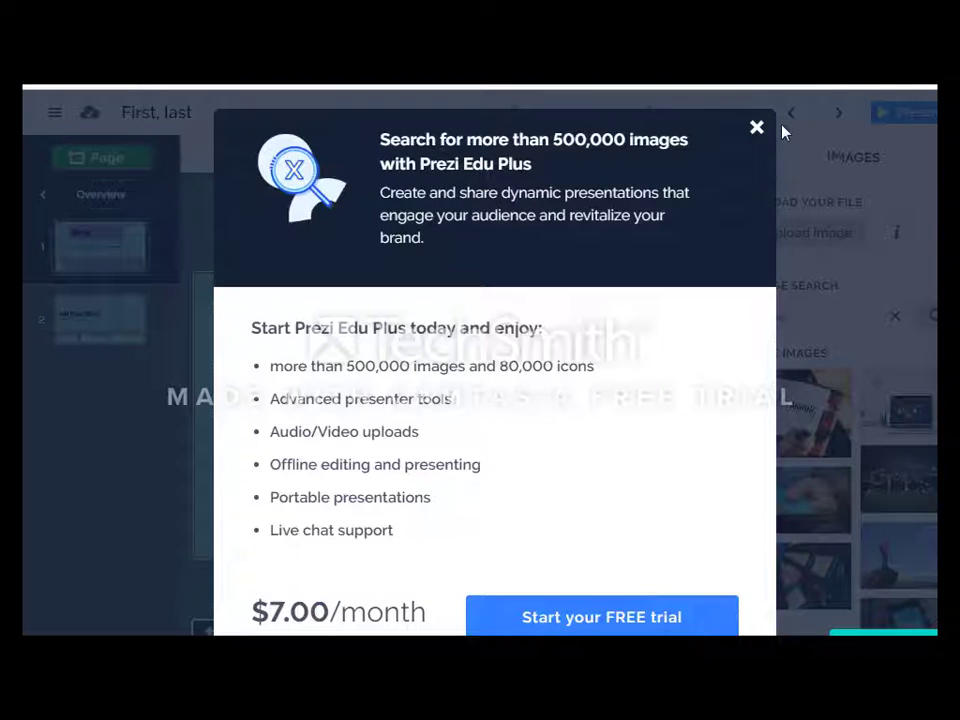
{"action": "left_click", "coordinate": [756, 131]}
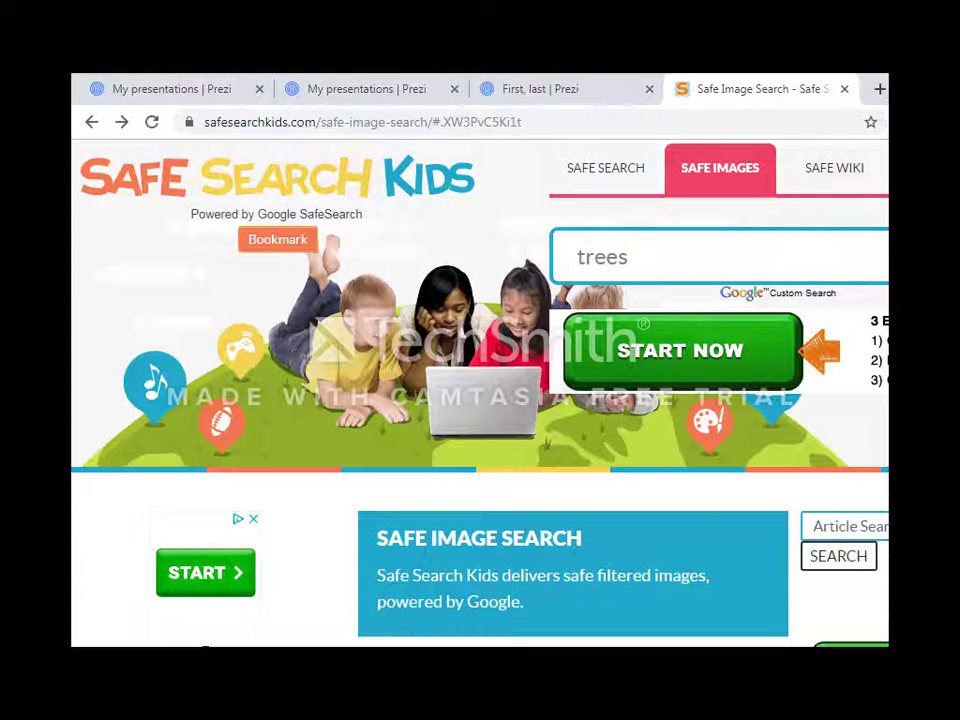
Step: Search Safe Search Kids images for "trees" in the browser and look through the resulting pictures for a suitable forest photo
{"action": "key", "text": "Return"}
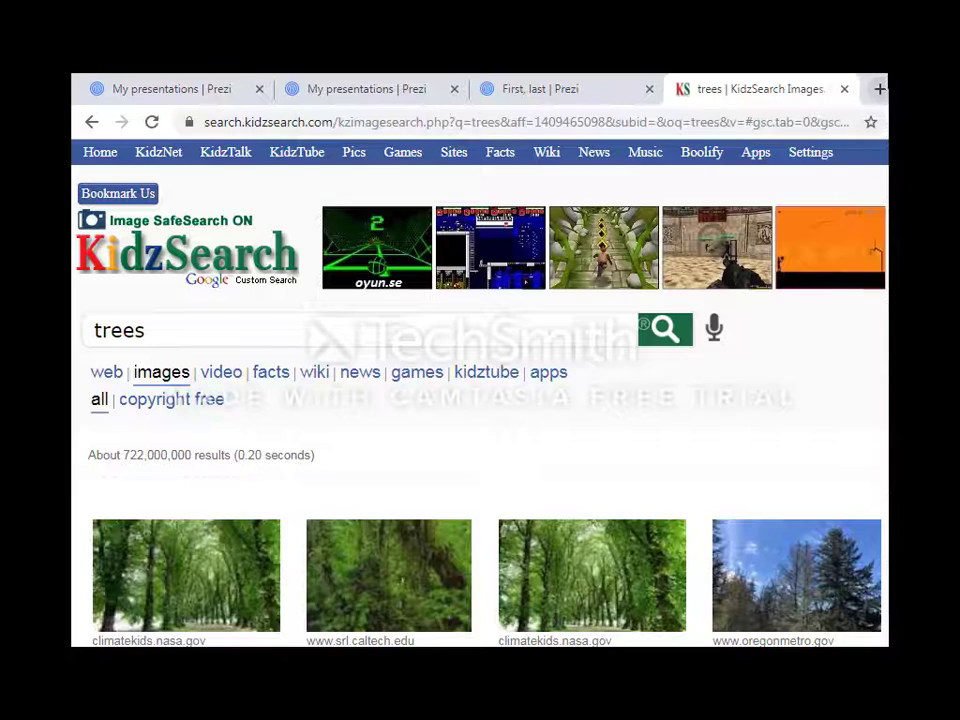
{"action": "scroll", "coordinate": [690, 411], "scroll_direction": "down", "scroll_amount": 5}
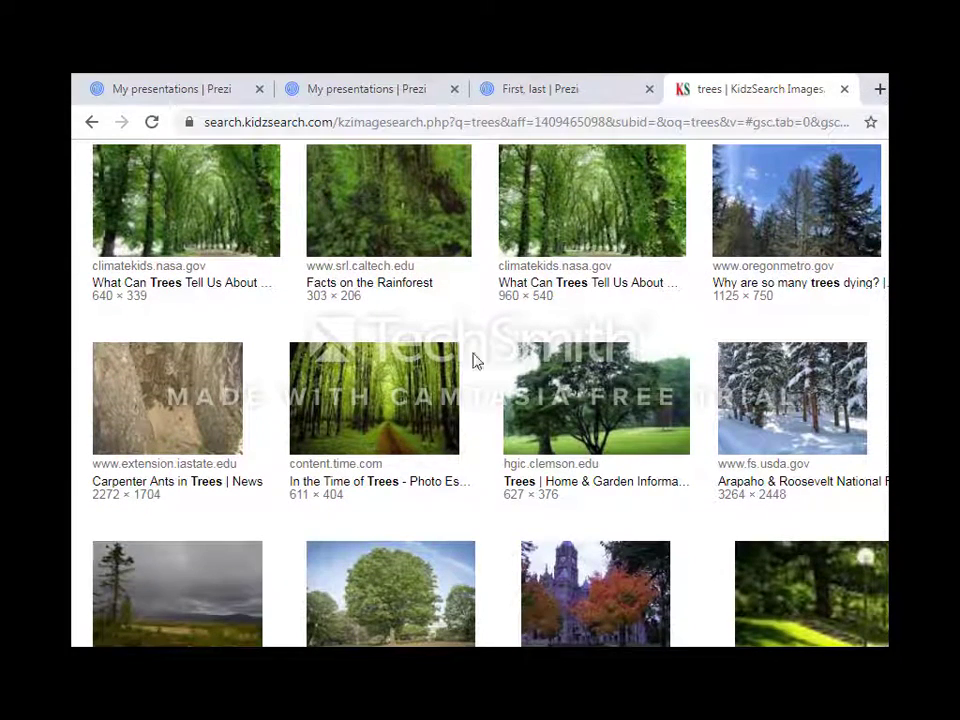
{"action": "scroll", "coordinate": [583, 380], "scroll_direction": "down", "scroll_amount": 3}
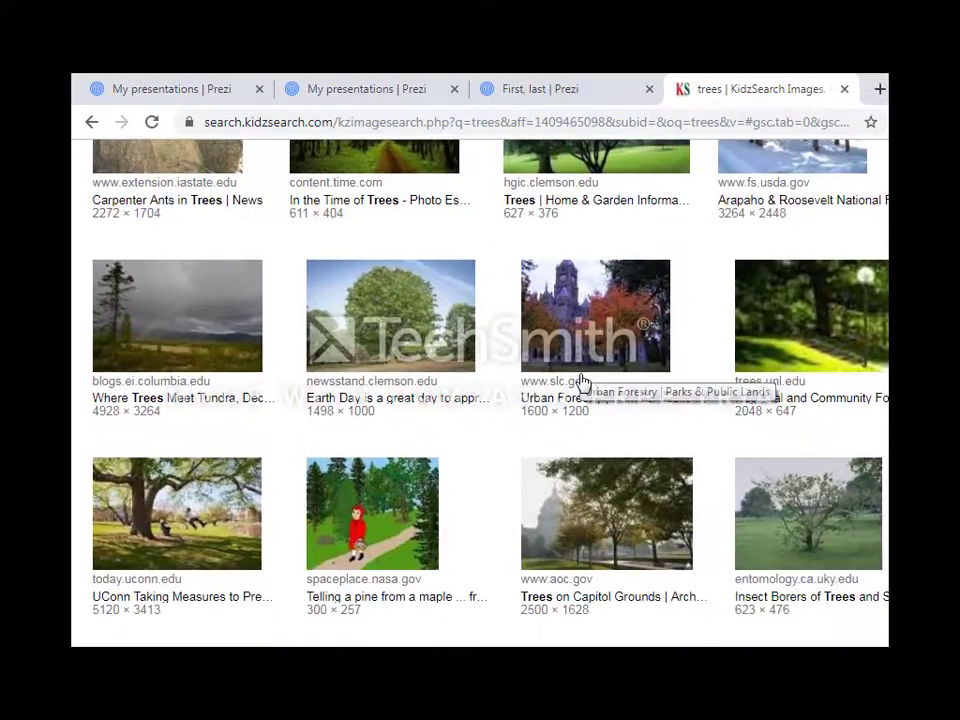
{"action": "scroll", "coordinate": [583, 380], "scroll_direction": "up", "scroll_amount": 3}
{"action": "scroll", "coordinate": [583, 380], "scroll_direction": "up", "scroll_amount": 1}
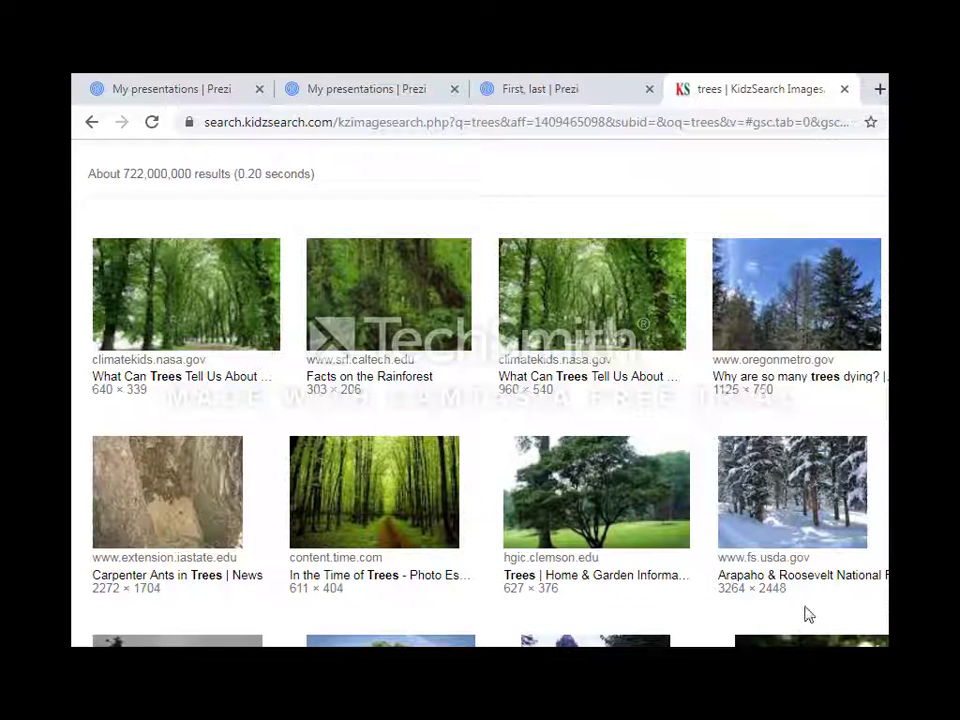
Step: Save the content.time.com picture of a path through green forest to the Desktop as a JPEG named "trees"
{"action": "right_click", "coordinate": [379, 481]}
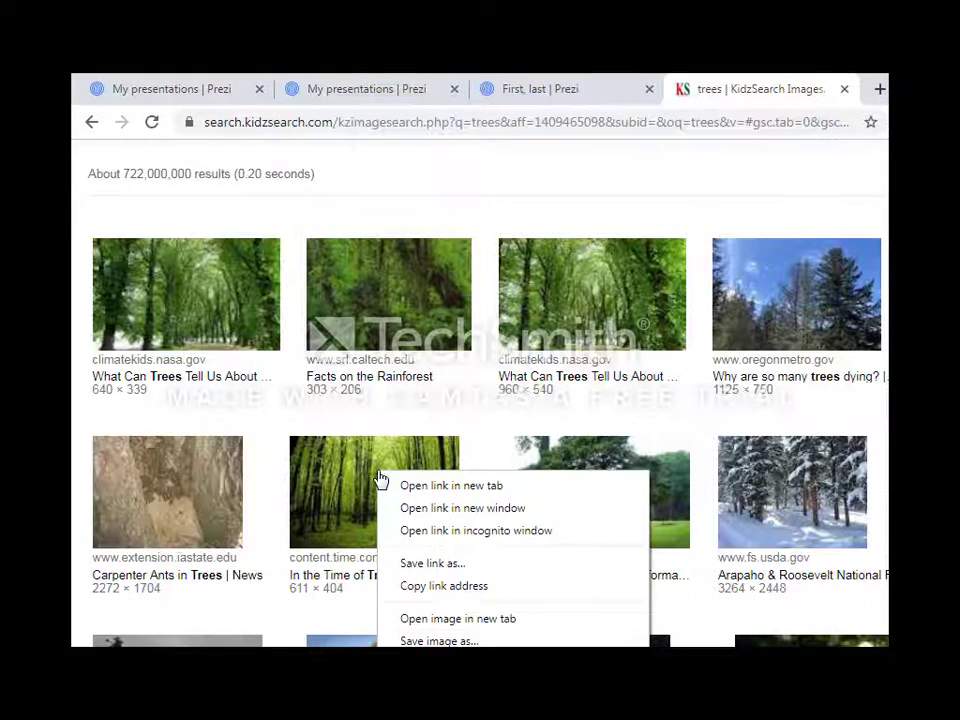
{"action": "left_click", "coordinate": [410, 640]}
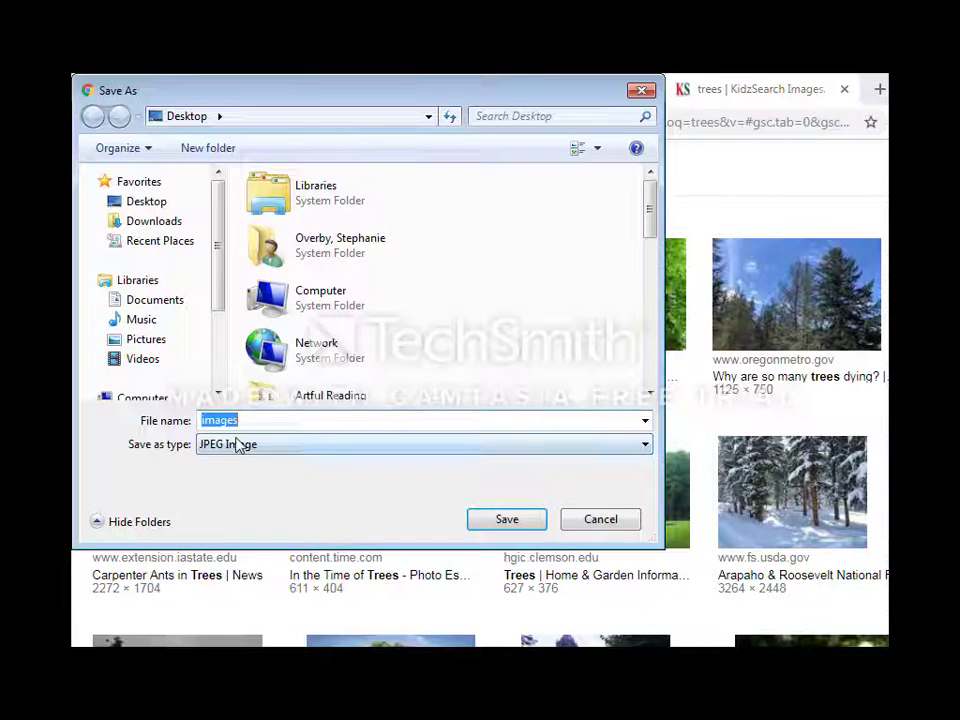
{"action": "type", "text": "tre"}
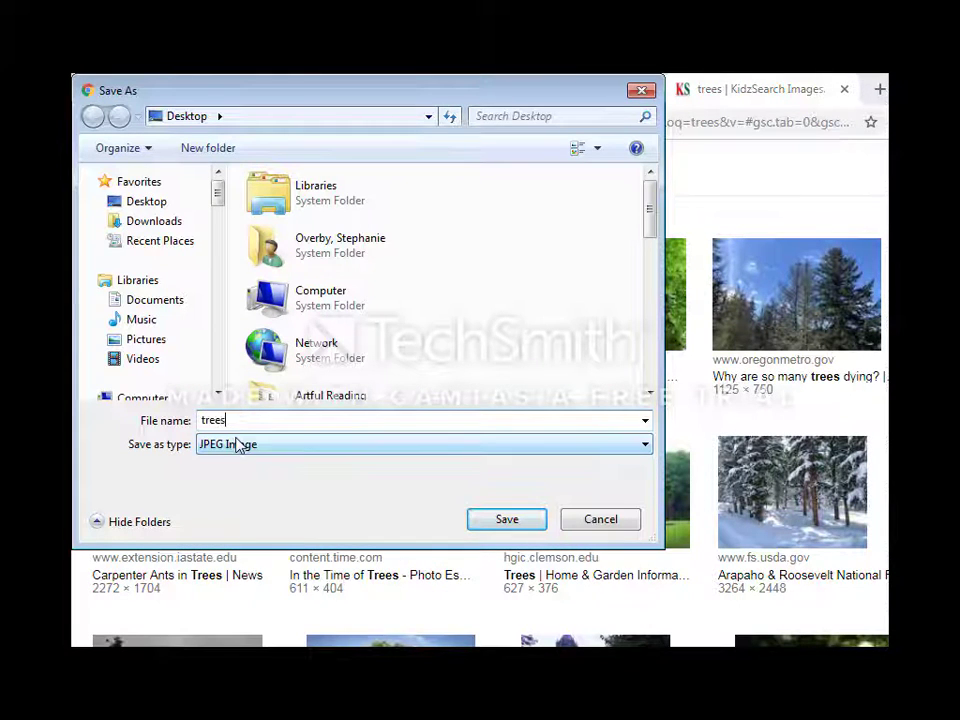
{"action": "left_click", "coordinate": [144, 204]}
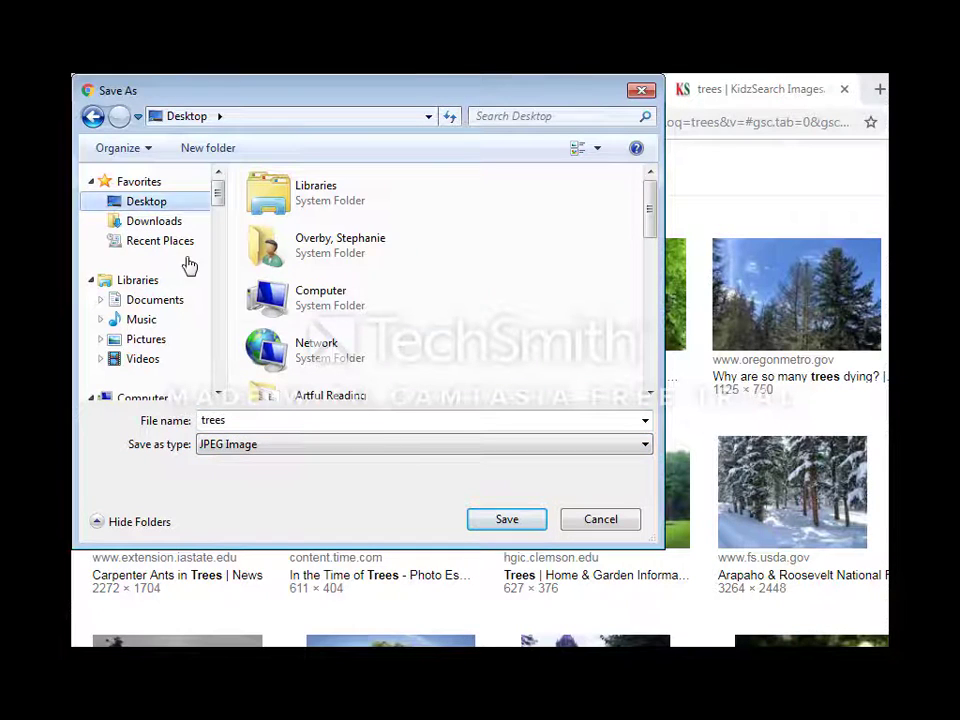
{"action": "left_click", "coordinate": [507, 520]}
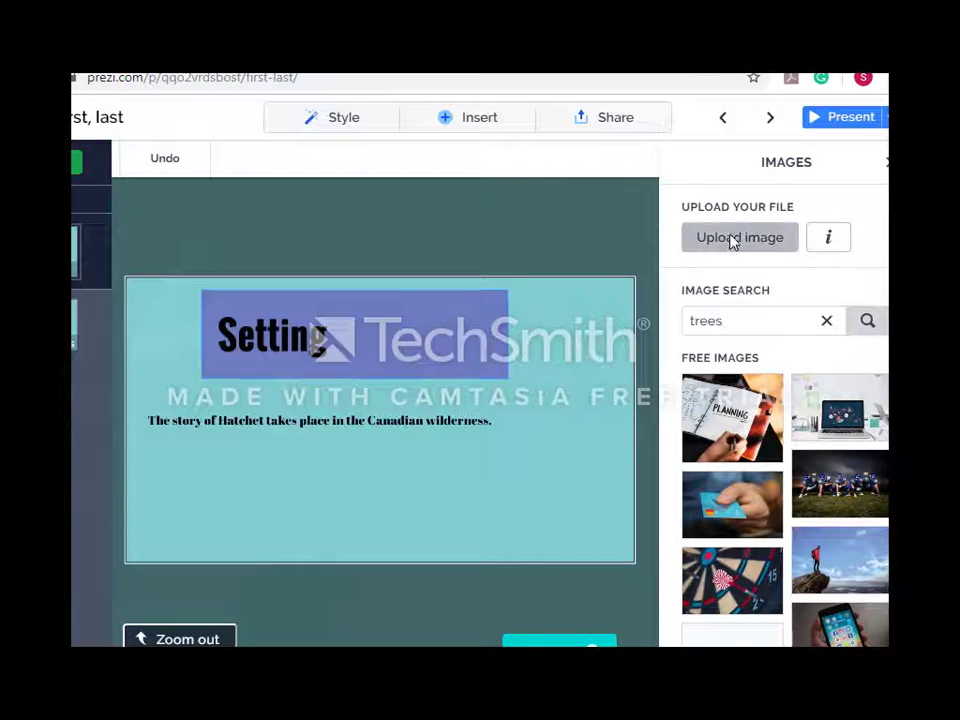
Step: Return to the presentation, upload trees.jpg to the Setting page, and shrink and place it in the page's lower-right area
{"action": "left_click", "coordinate": [738, 238]}
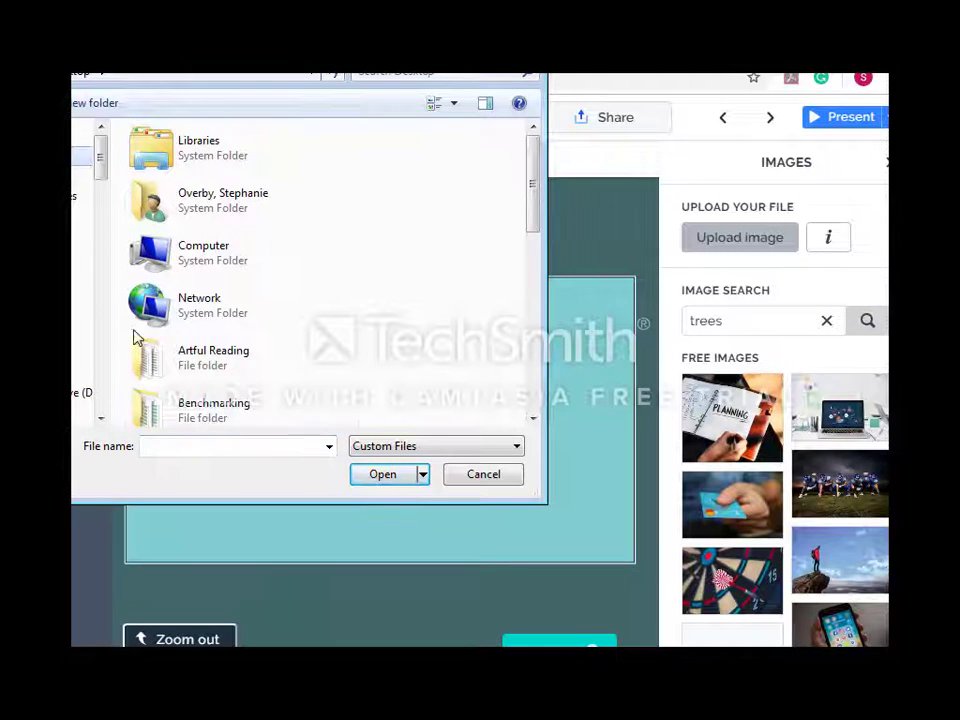
{"action": "type", "text": "tr"}
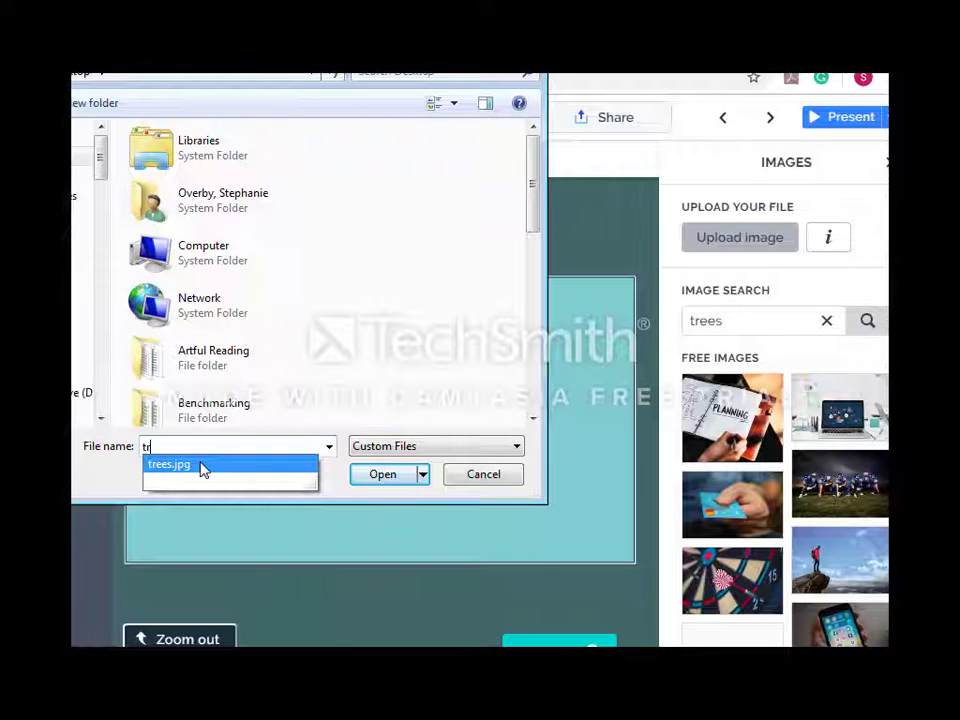
{"action": "left_click", "coordinate": [203, 466]}
{"action": "left_click", "coordinate": [381, 478]}
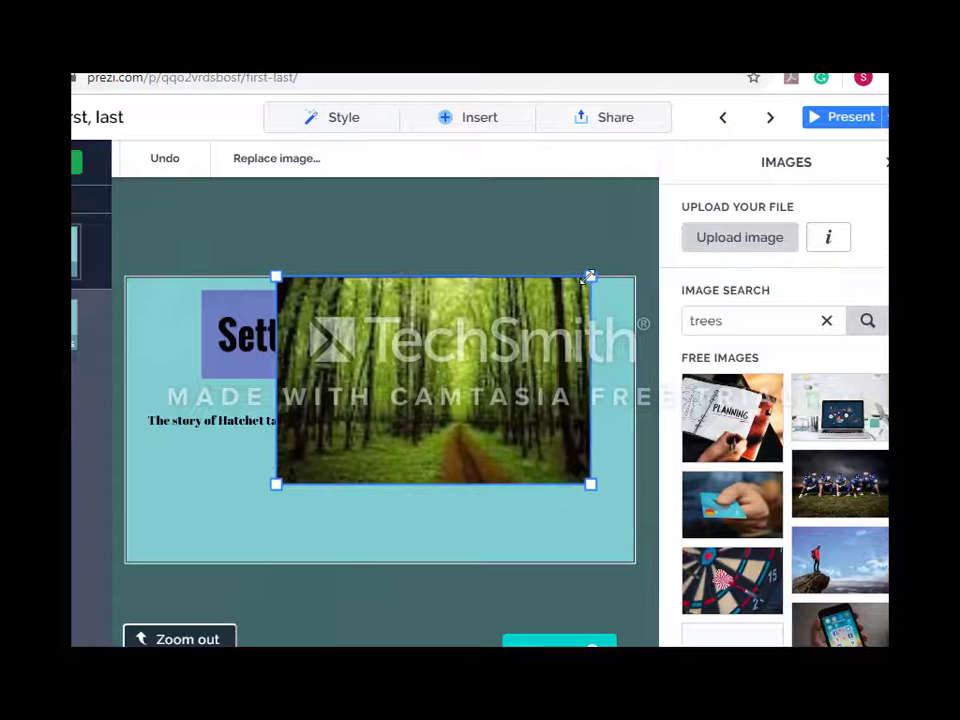
{"action": "left_click_drag", "start_coordinate": [589, 276], "coordinate": [467, 356]}
{"action": "left_click_drag", "start_coordinate": [469, 442], "coordinate": [584, 482]}
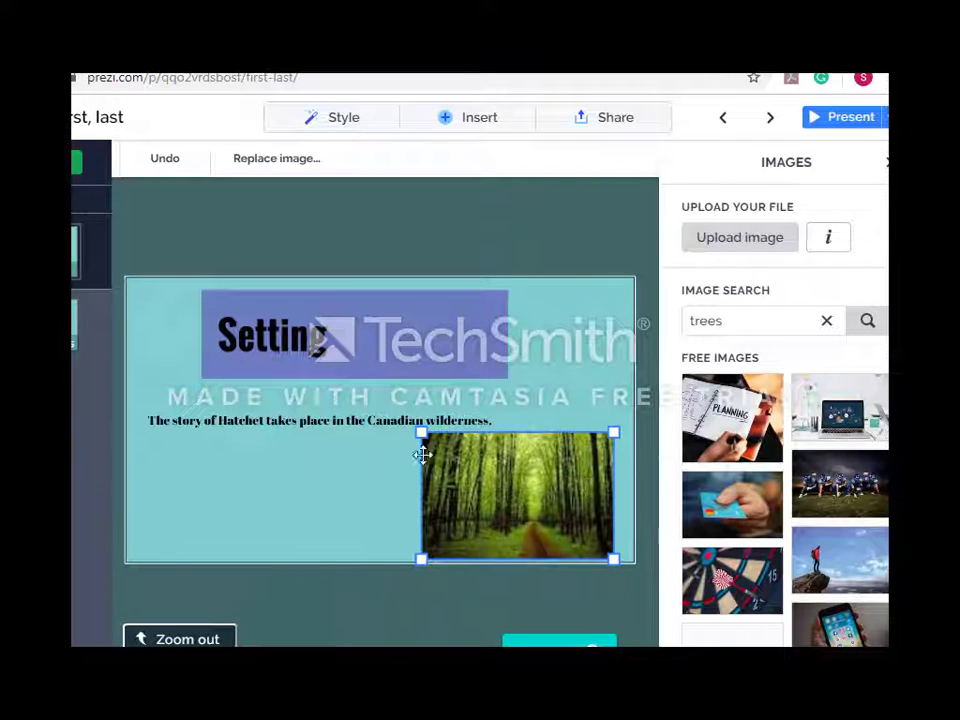
Step: Move the sentence about the Canadian wilderness up closer to the Setting heading and enlarge its text
{"action": "left_click", "coordinate": [395, 416]}
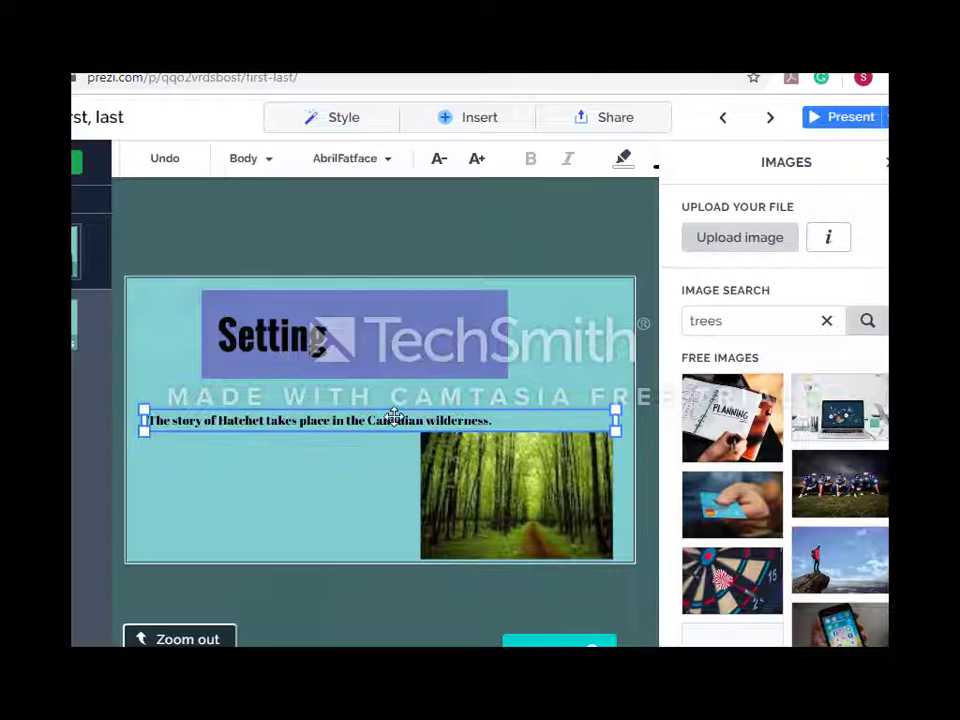
{"action": "left_click_drag", "start_coordinate": [395, 416], "coordinate": [509, 381]}
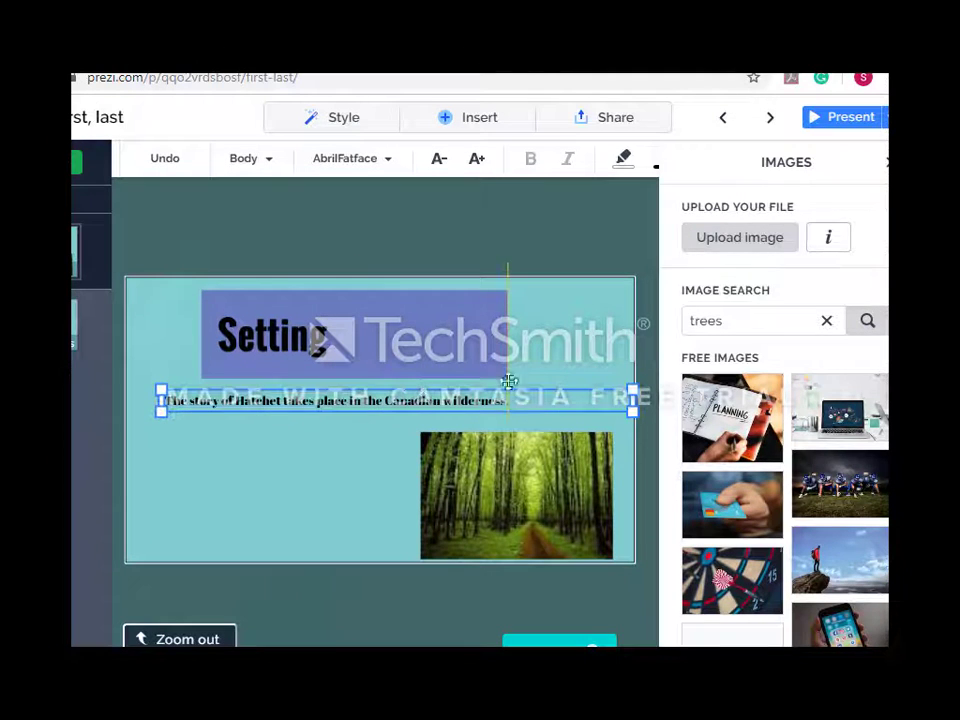
{"action": "left_click_drag", "start_coordinate": [632, 400], "coordinate": [568, 386]}
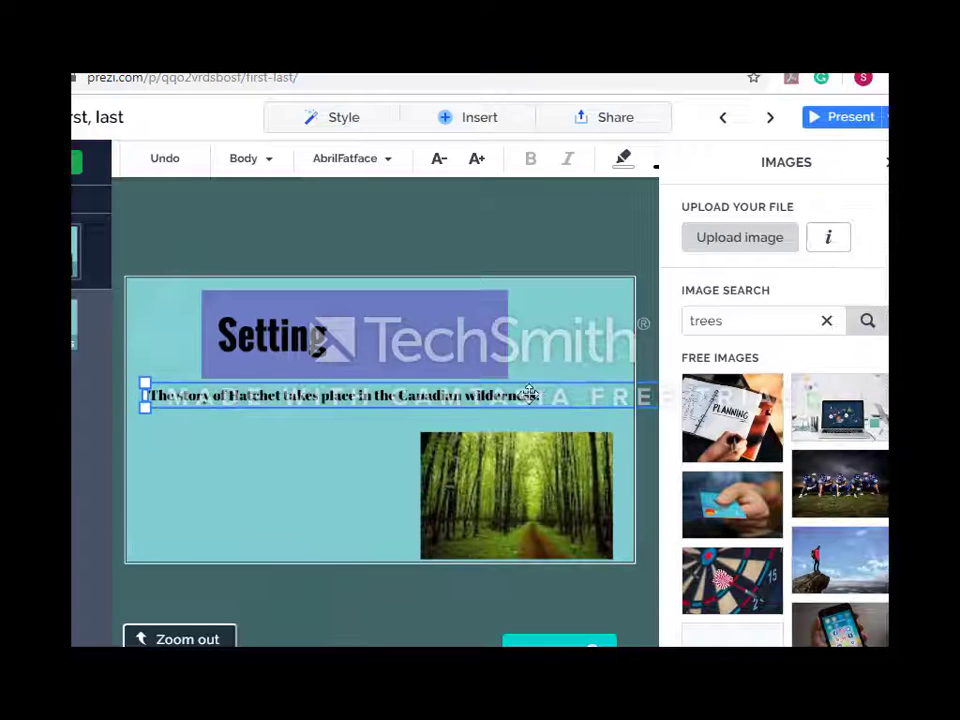
Step: Enlarge the forest picture up to just below the sentence, and make the sentence text slightly larger
{"action": "left_click", "coordinate": [461, 465]}
{"action": "left_click_drag", "start_coordinate": [421, 433], "coordinate": [396, 414]}
{"action": "left_click", "coordinate": [392, 398]}
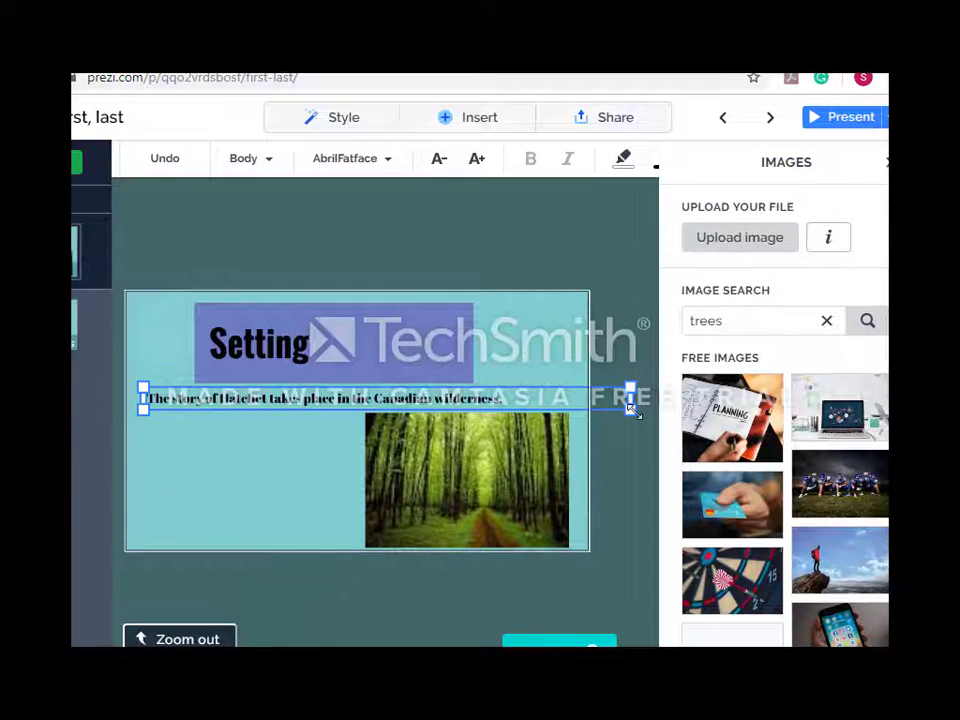
{"action": "left_click_drag", "start_coordinate": [630, 398], "coordinate": [669, 394]}
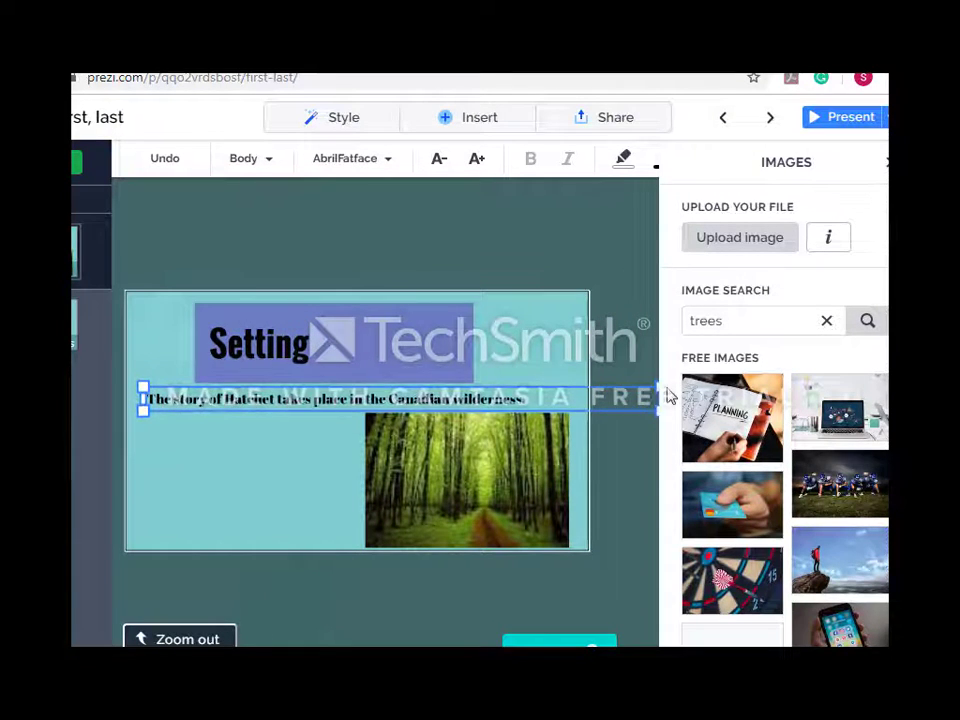
Step: Select the word "Setting" inside the purple-blue heading box for editing
{"action": "left_click", "coordinate": [453, 312]}
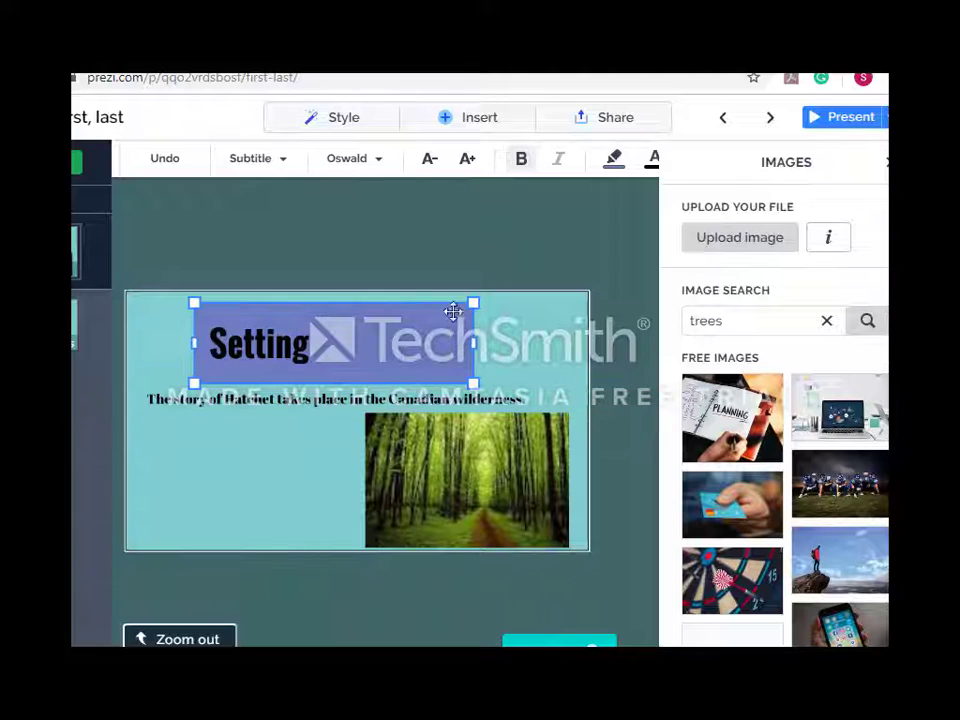
{"action": "double_click", "coordinate": [258, 343]}
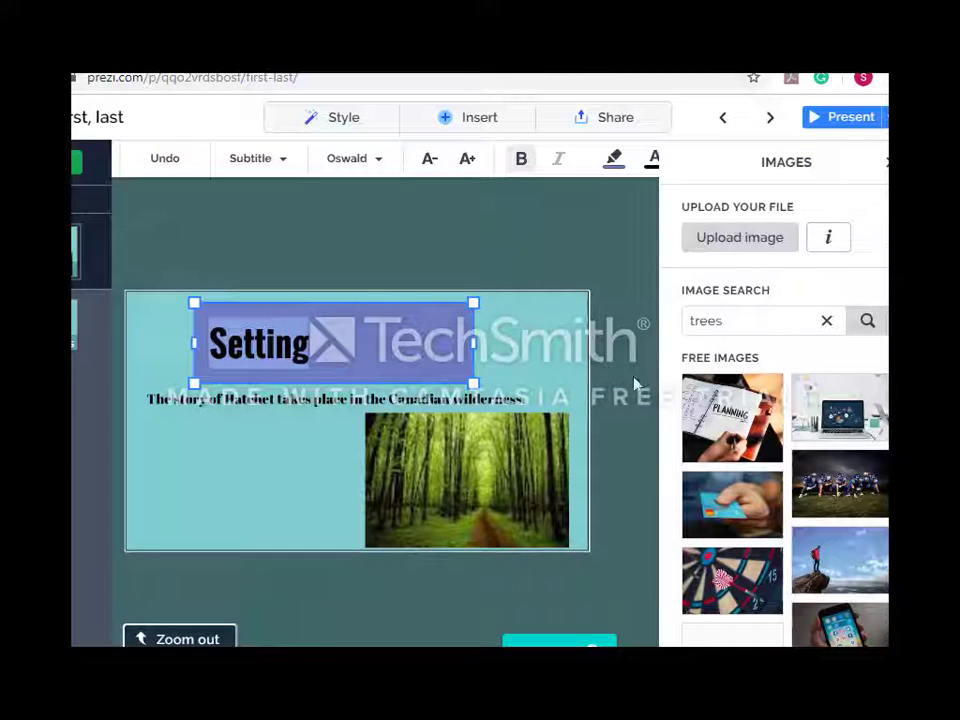